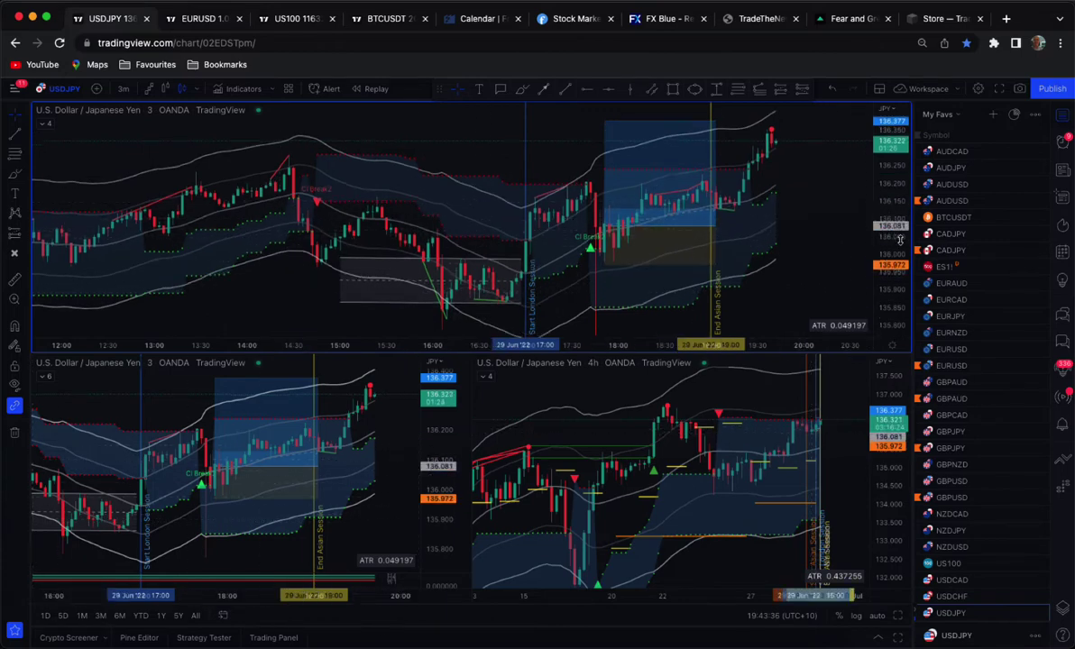
- Switch to Discord and look at the long USDJPY trade screenshot posted at 6:03 PM in trade-ideas-fx-2
scroll(831, 233, "right", 2)
scroll(442, 149, "right", 2)
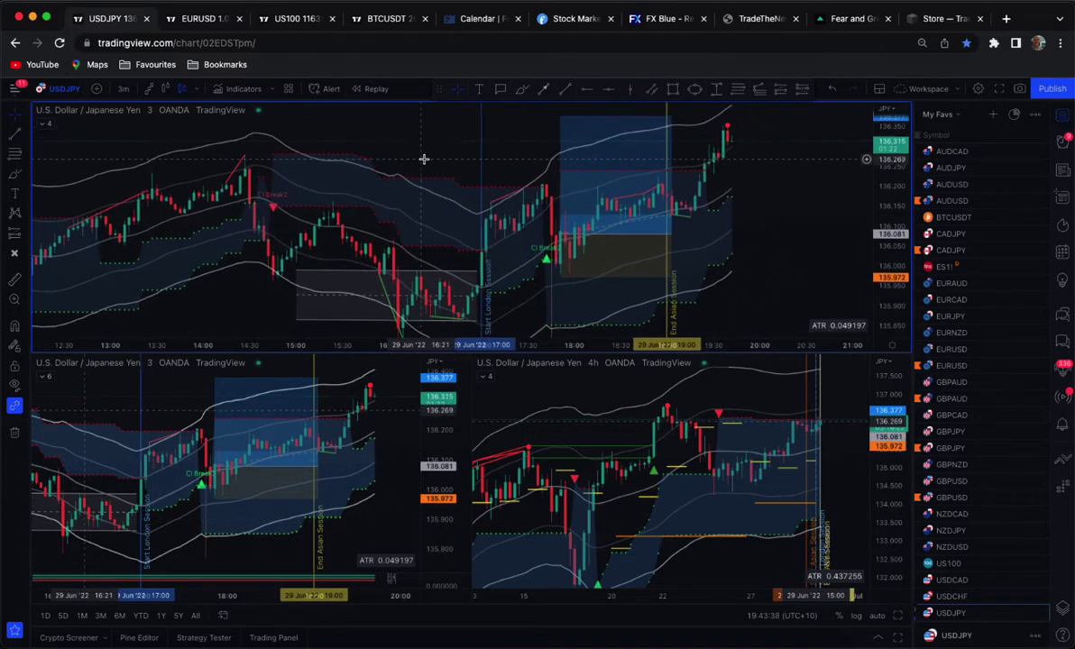
mouse_move(607, 646)
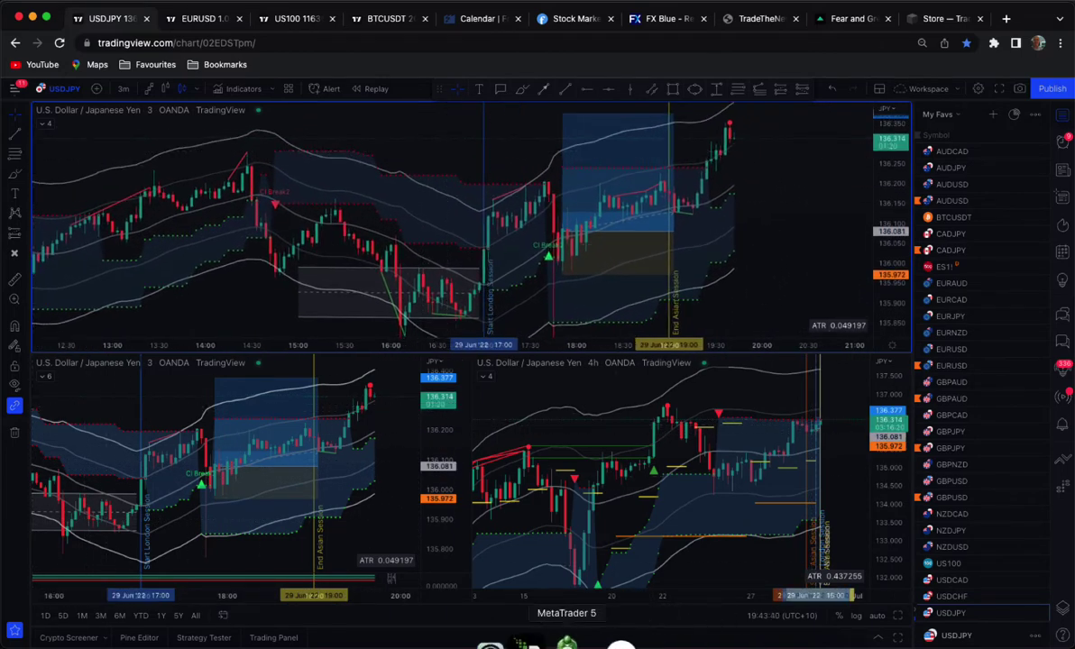
left_click(456, 642)
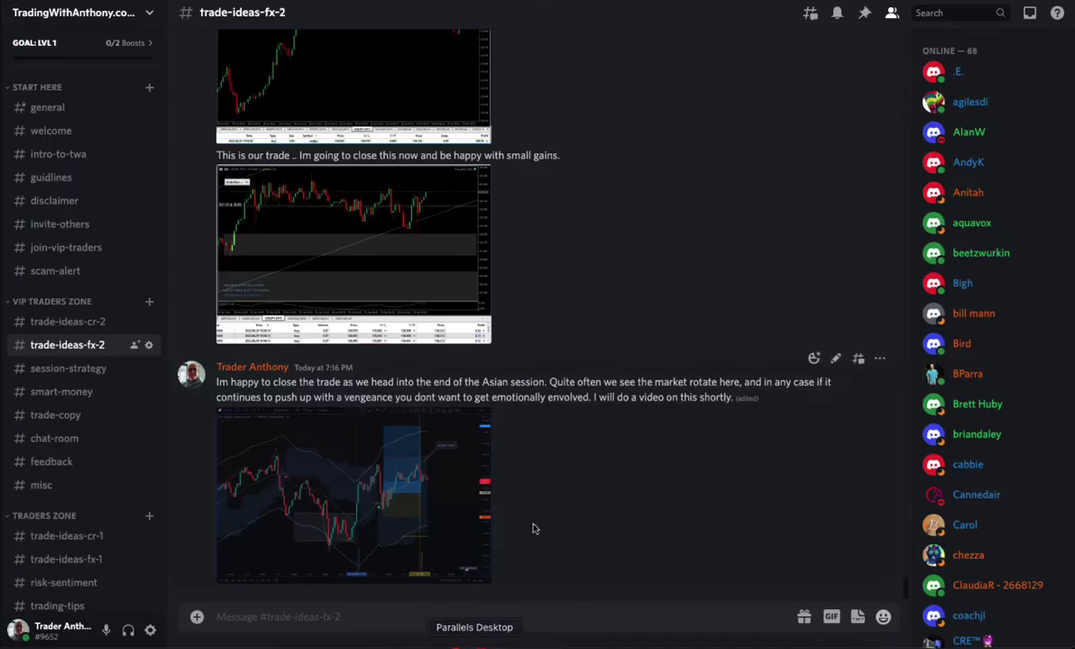
scroll(518, 345, "up", 5)
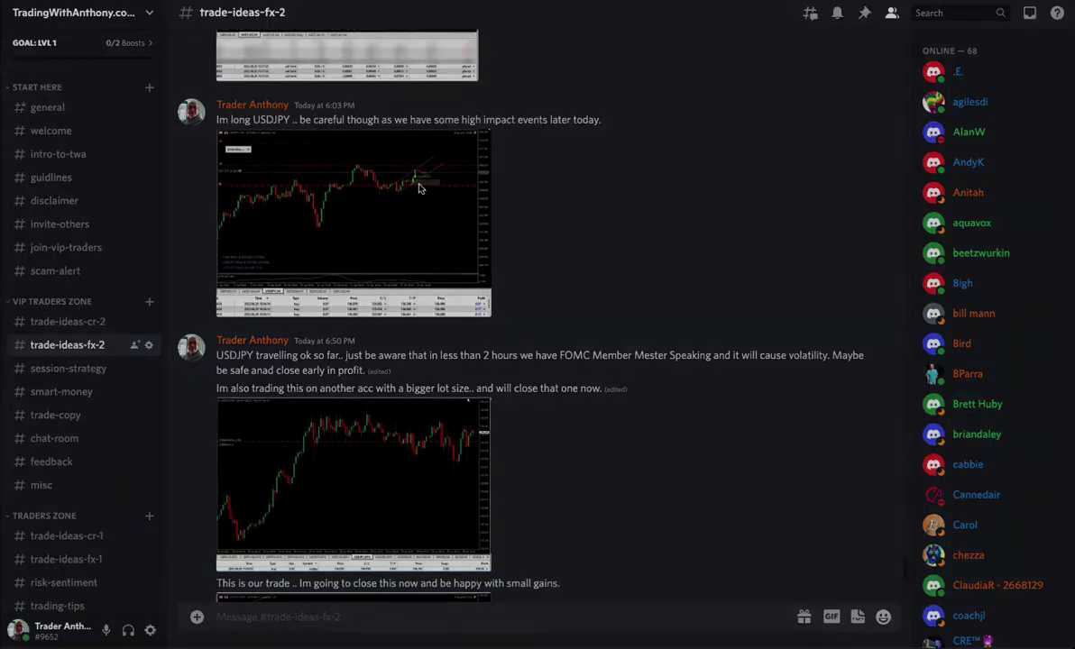
left_click(404, 187)
left_click(825, 209)
- Read the later trade posts, highlighting "FOMC Member Mester Speaking" in the 6:50 PM message, and return to TradingView
scroll(352, 278, "down", 2)
scroll(352, 278, "down", 4)
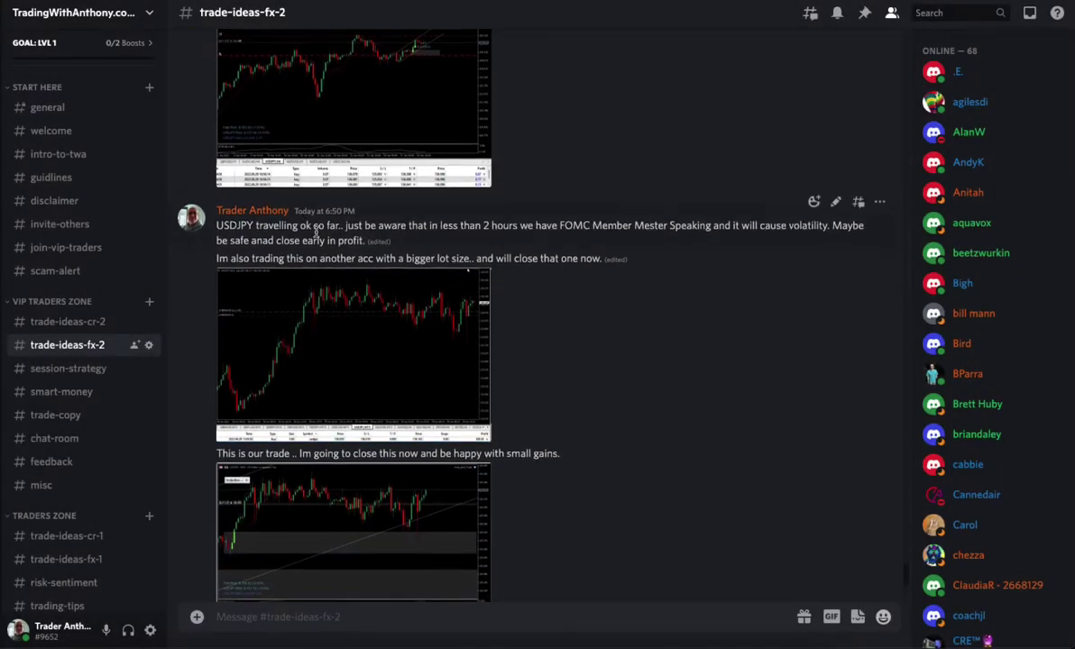
scroll(502, 397, "down", 3)
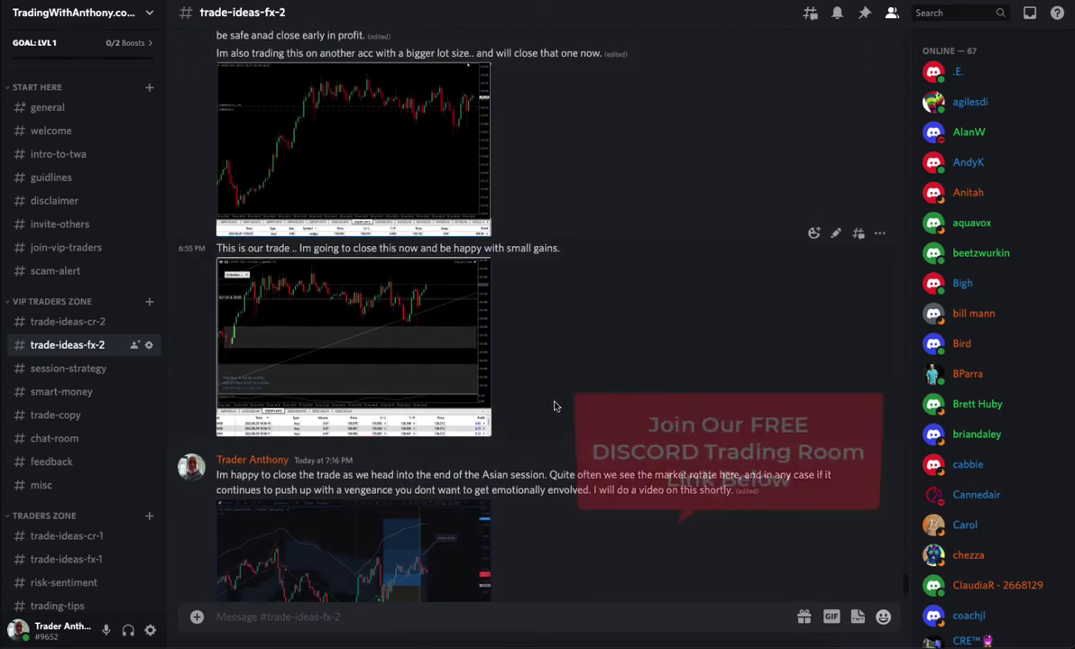
scroll(541, 400, "up", 2)
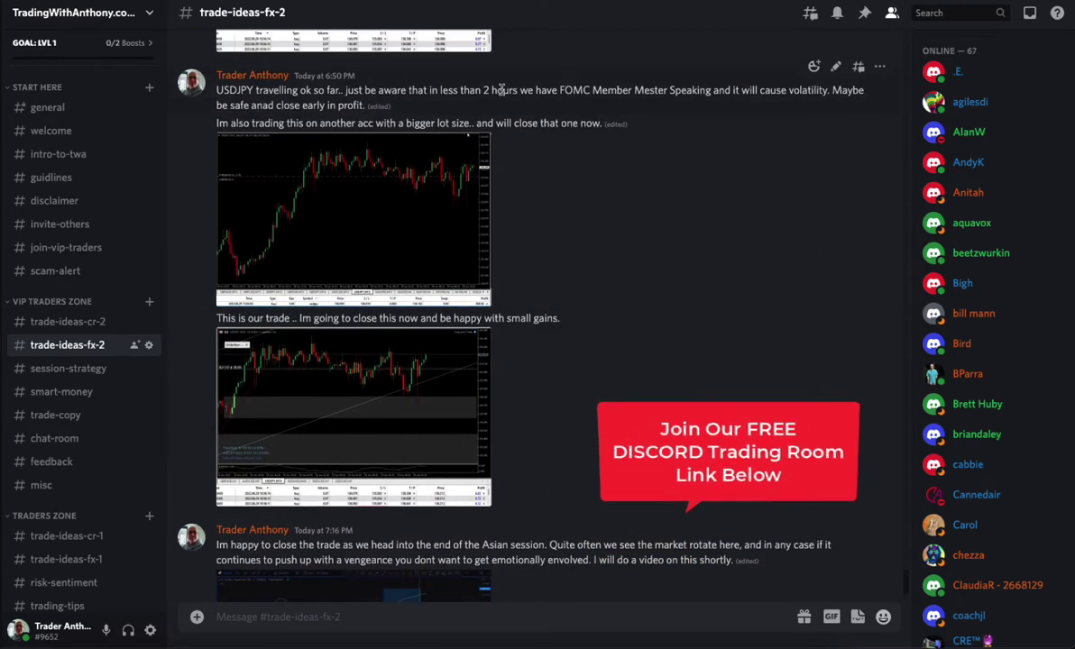
left_click_drag(483, 90, 709, 90)
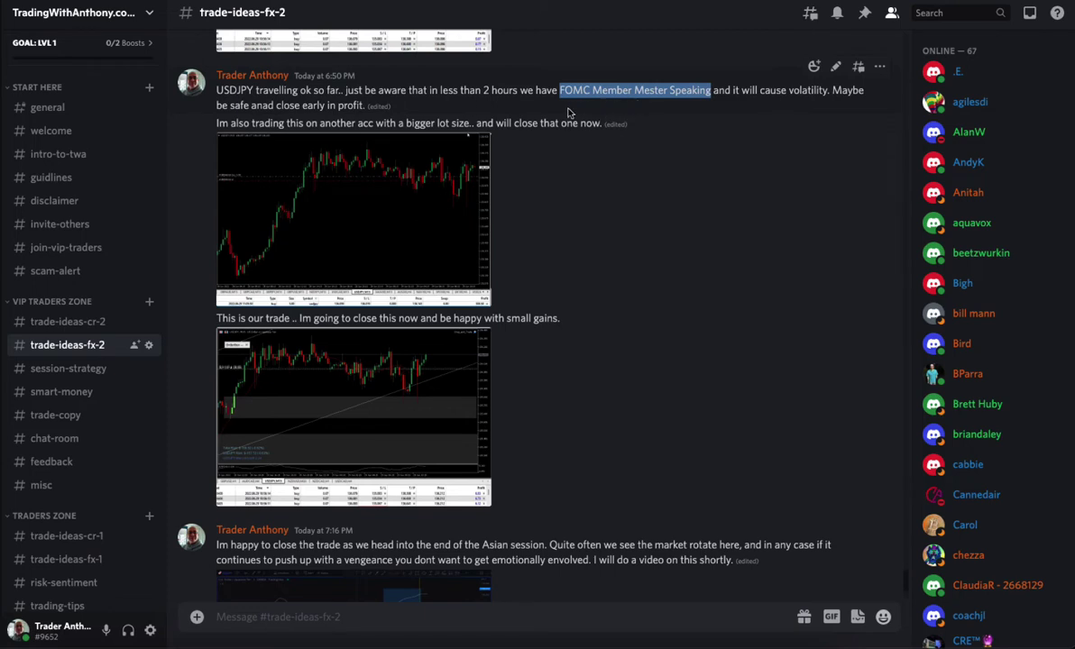
left_click_drag(559, 89, 712, 90)
scroll(532, 334, "down", 4)
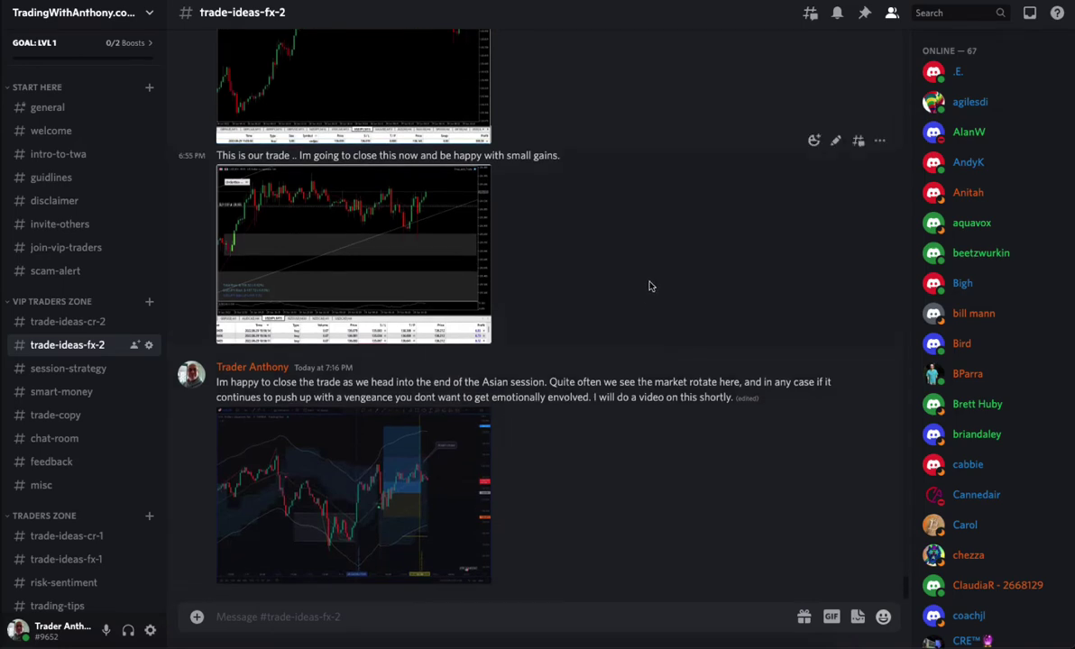
left_click(360, 633)
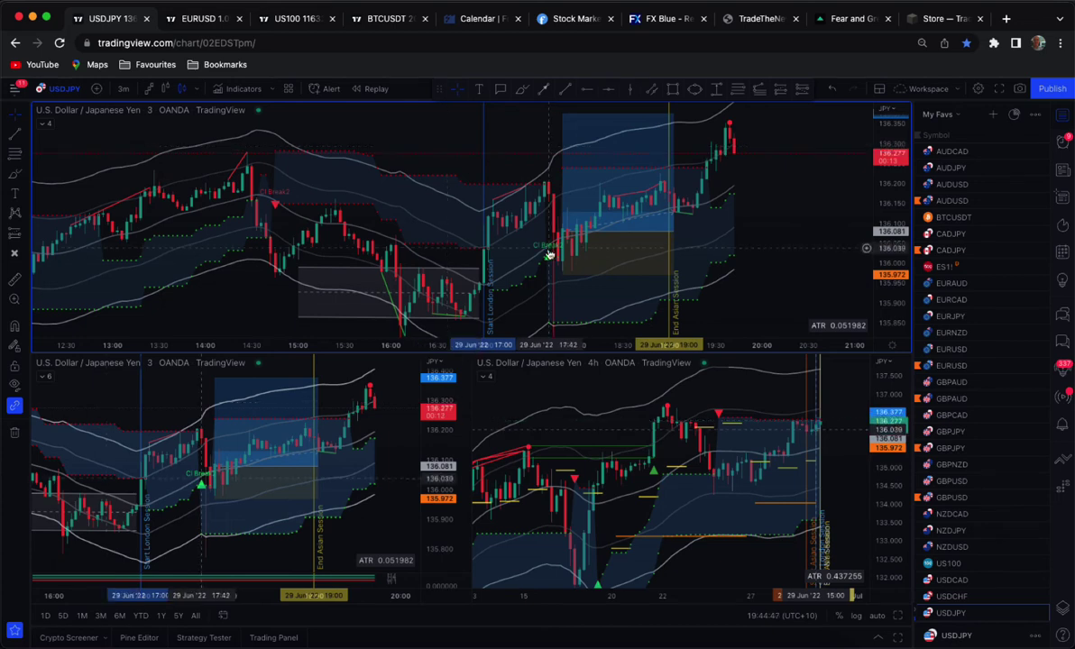
- Draw a circle around the green CI Break arrow on the upper 3-minute USDJPY chart
left_click(696, 89)
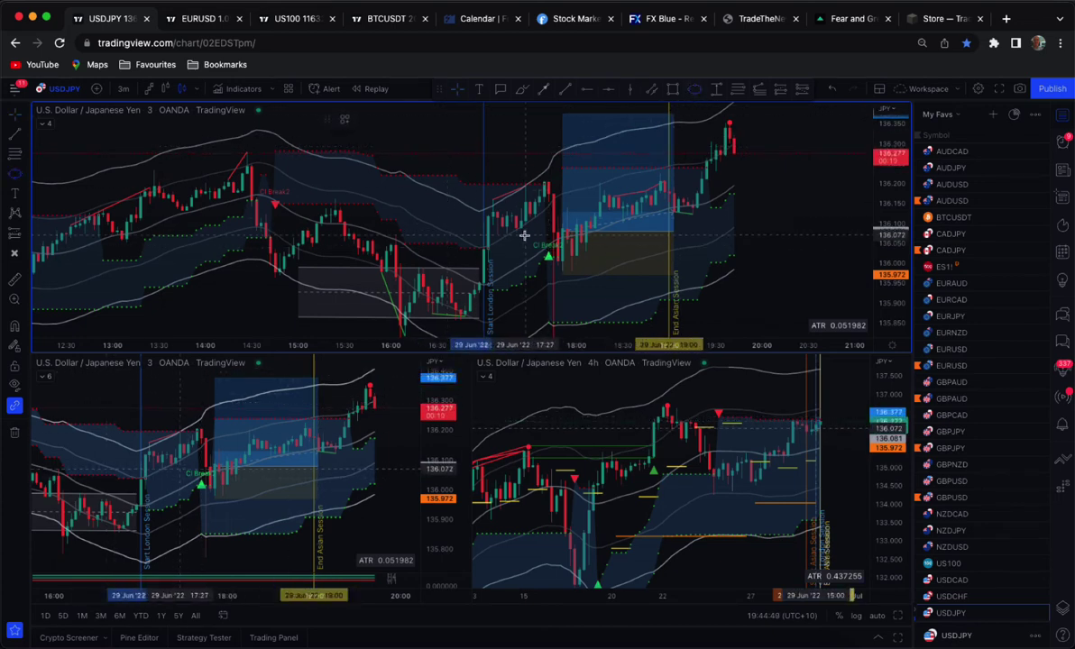
left_click(551, 252)
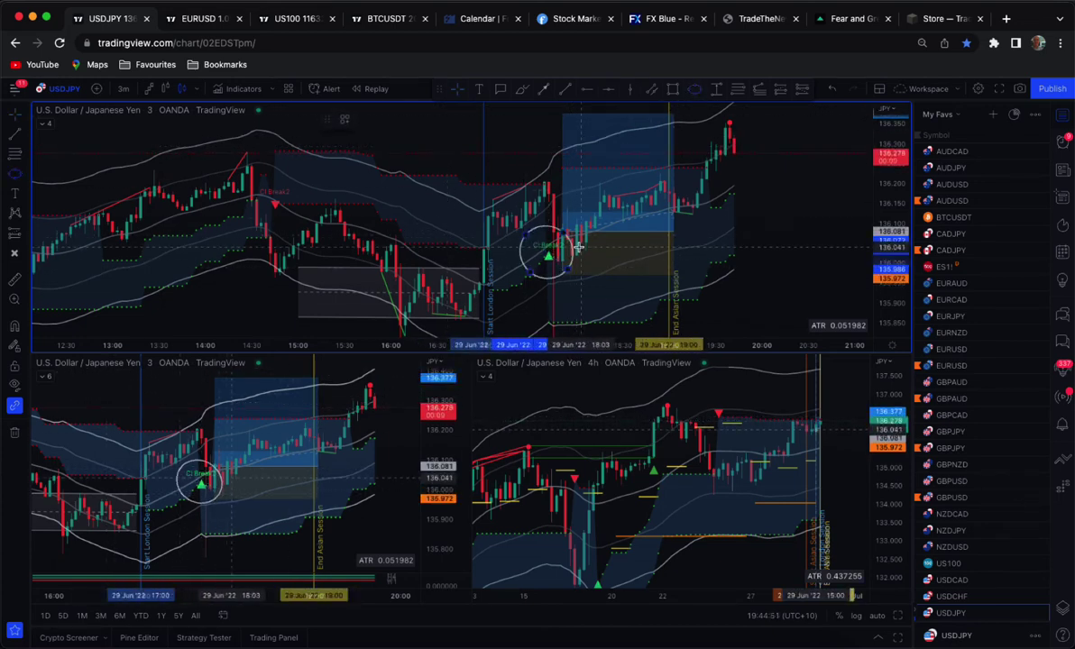
key("Escape")
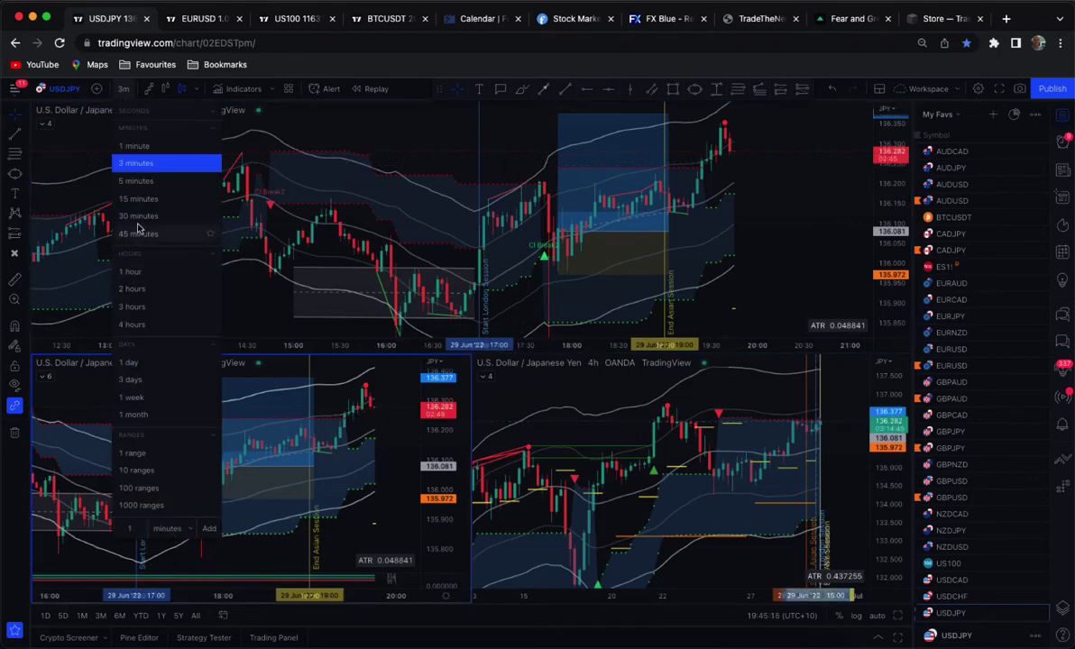
- Change the lower 3-minute USDJPY chart to the 30-minute interval
left_click(139, 218)
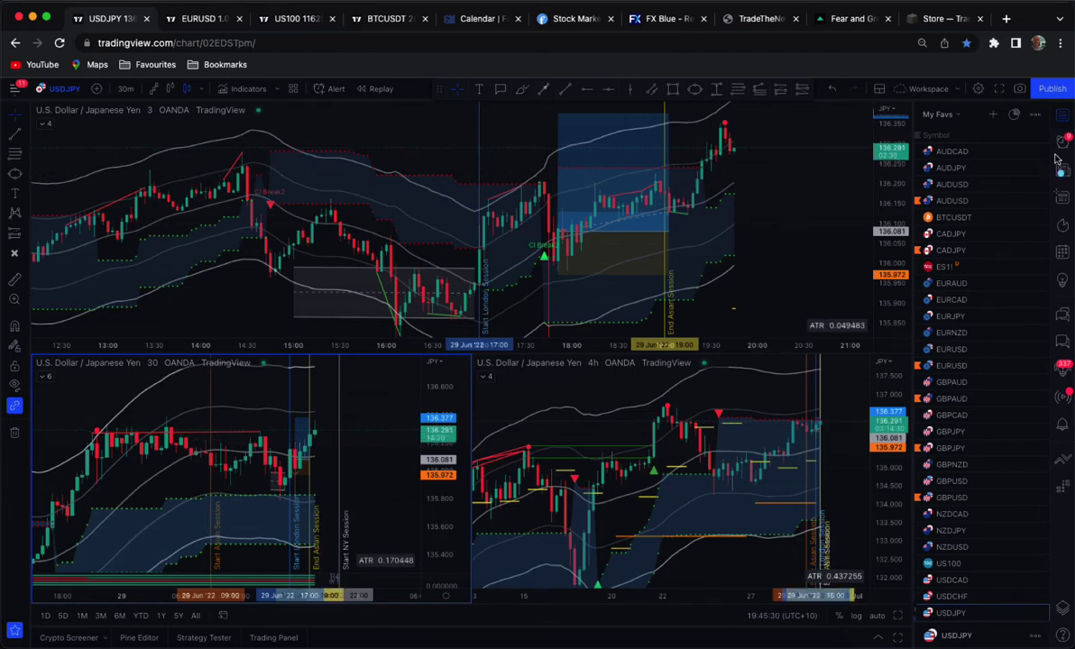
- Circle the alerts icon and the green CI Break arrow on the 3-minute chart as on-screen annotations
left_click_drag(1069, 127, 1030, 126)
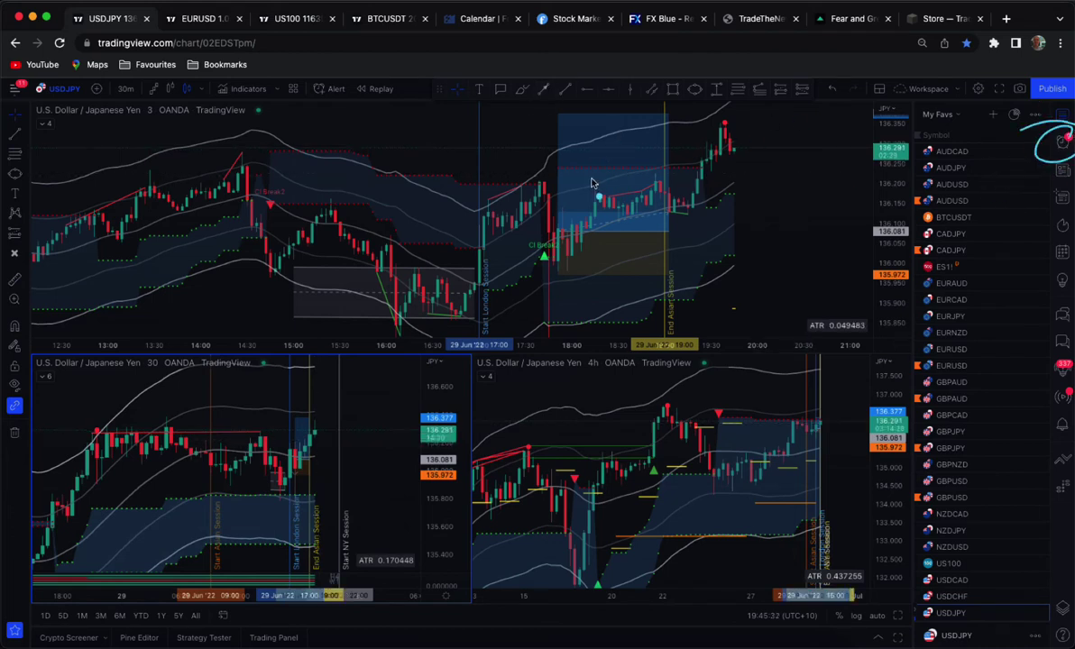
left_click_drag(566, 236, 537, 283)
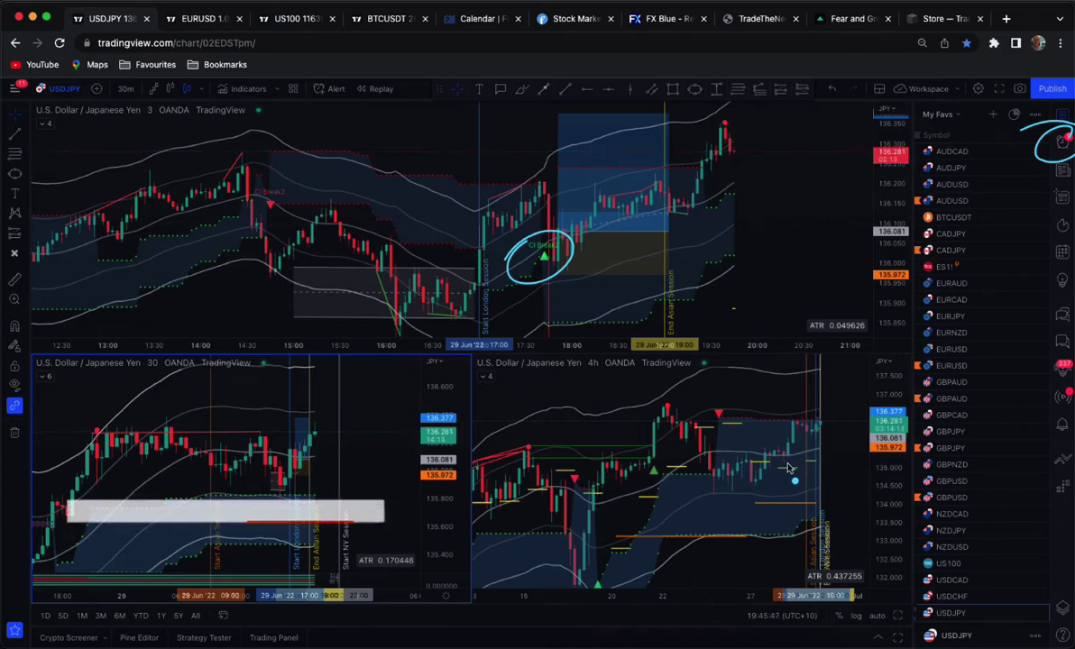
- Annotate the 4h chart with support and upward arrows at the latest candles and a tick above the price
mouse_move(805, 464)
left_mouse_down()
mouse_move(837, 451)
mouse_move(837, 460)
left_mouse_up()
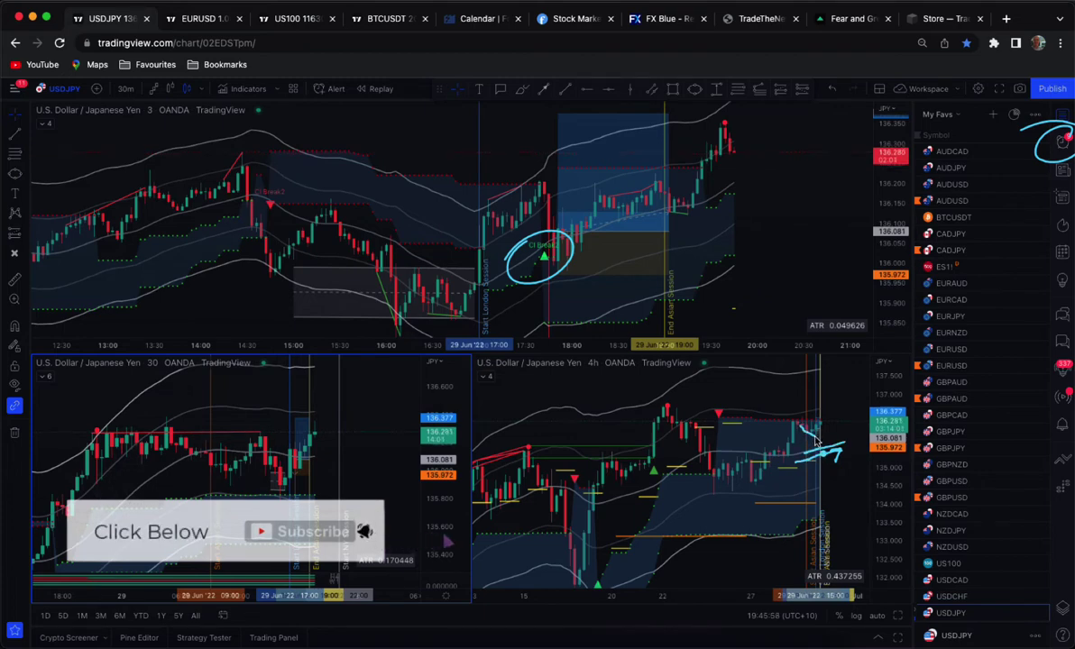
left_click_drag(813, 440, 846, 410)
left_click_drag(735, 386, 794, 363)
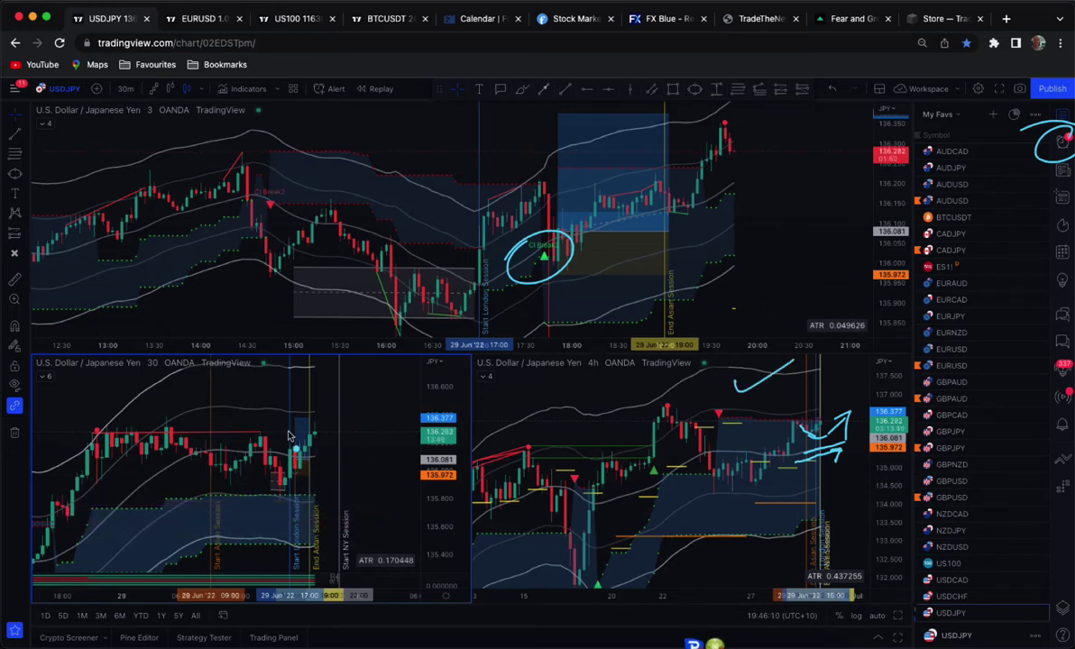
- Sketch the decline to the blue band on the 30-minute chart, mark the touch point, and clear the annotations
left_click_drag(143, 476, 282, 480)
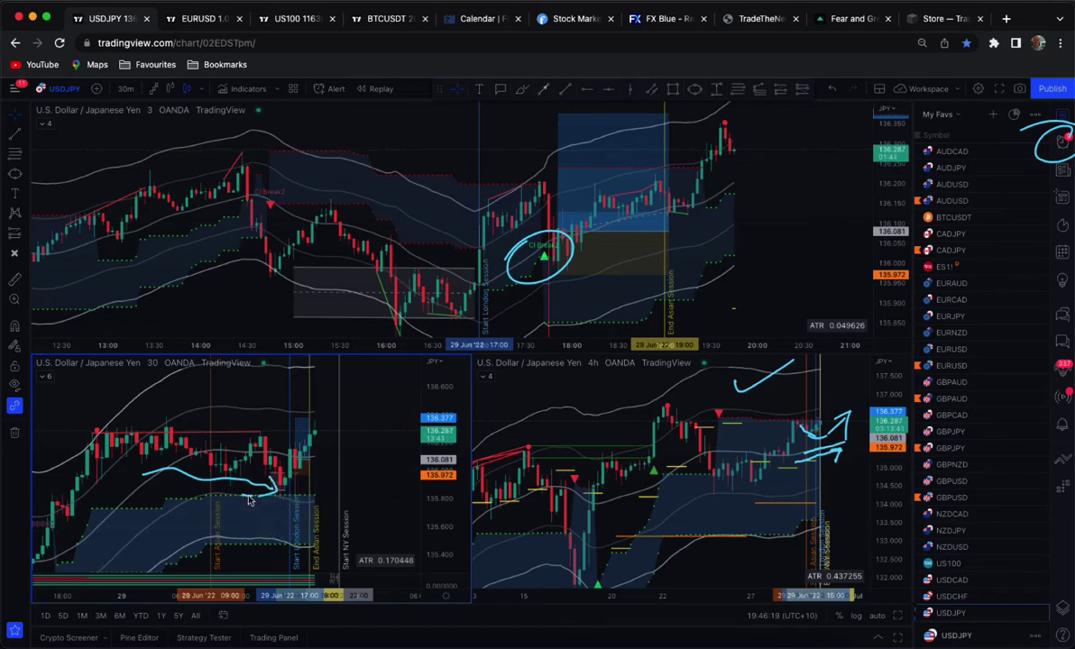
left_click_drag(278, 496, 323, 495)
left_click_drag(271, 485, 271, 507)
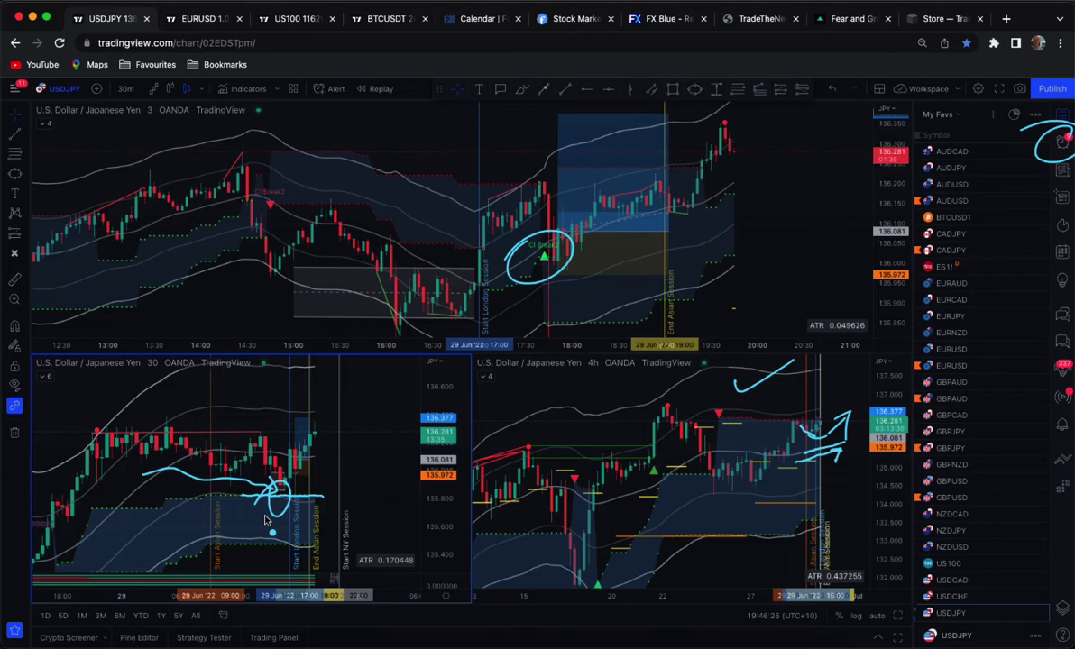
key("Escape")
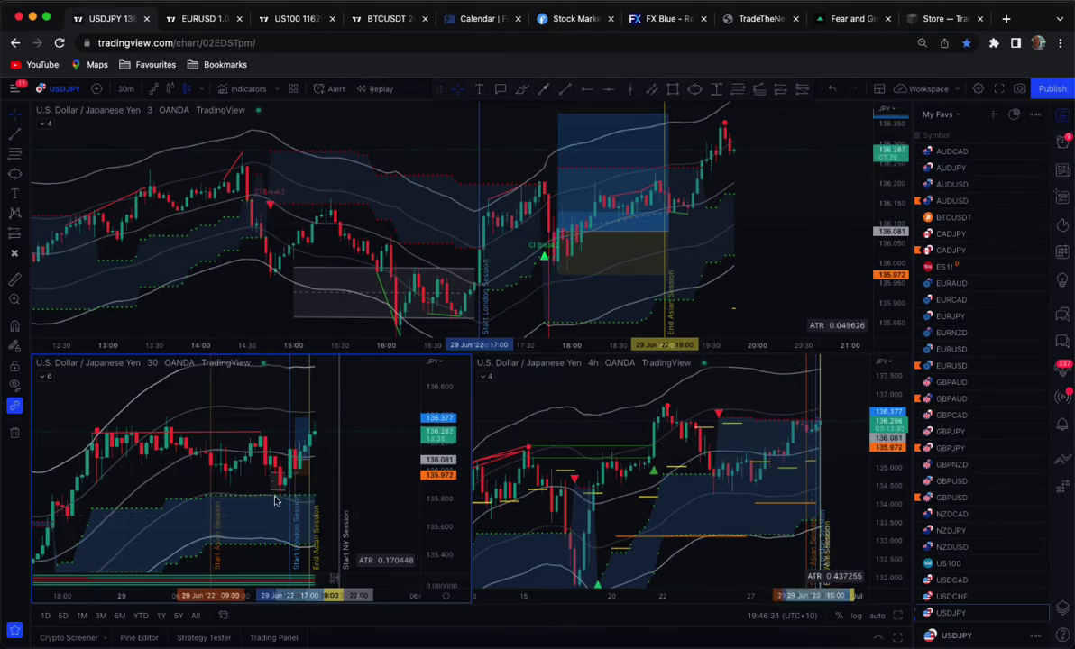
- Trace and circle the bounce above the blue band on the 30-minute chart, and mark the rally's upper end
mouse_move(275, 478)
left_mouse_down()
mouse_move(290, 500)
mouse_move(290, 457)
mouse_move(301, 472)
left_mouse_up()
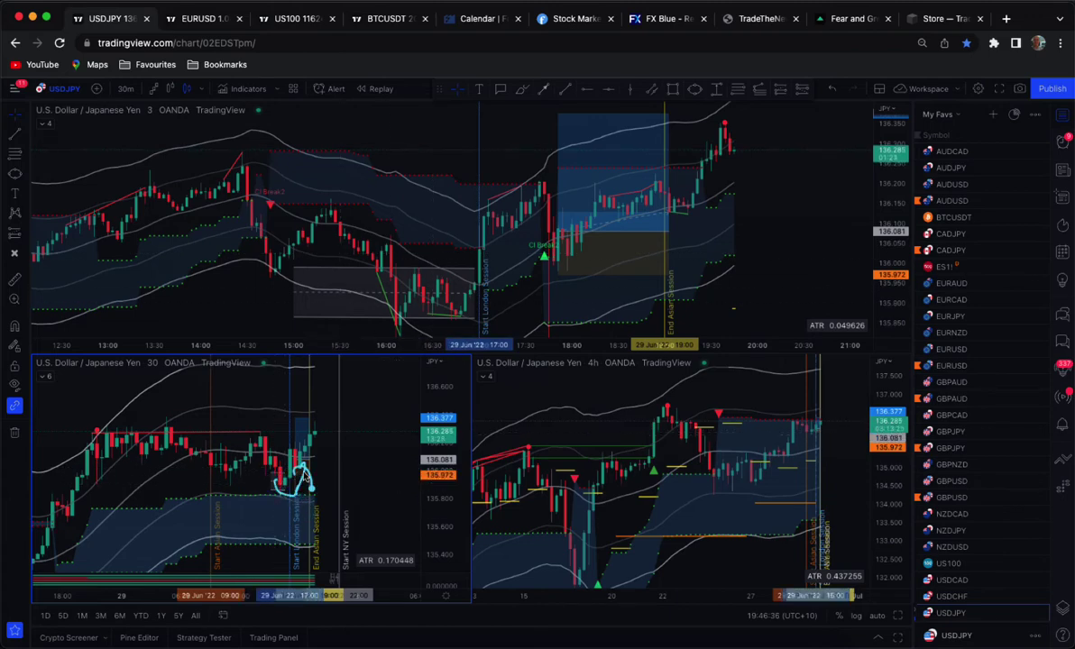
left_click_drag(292, 484, 307, 487)
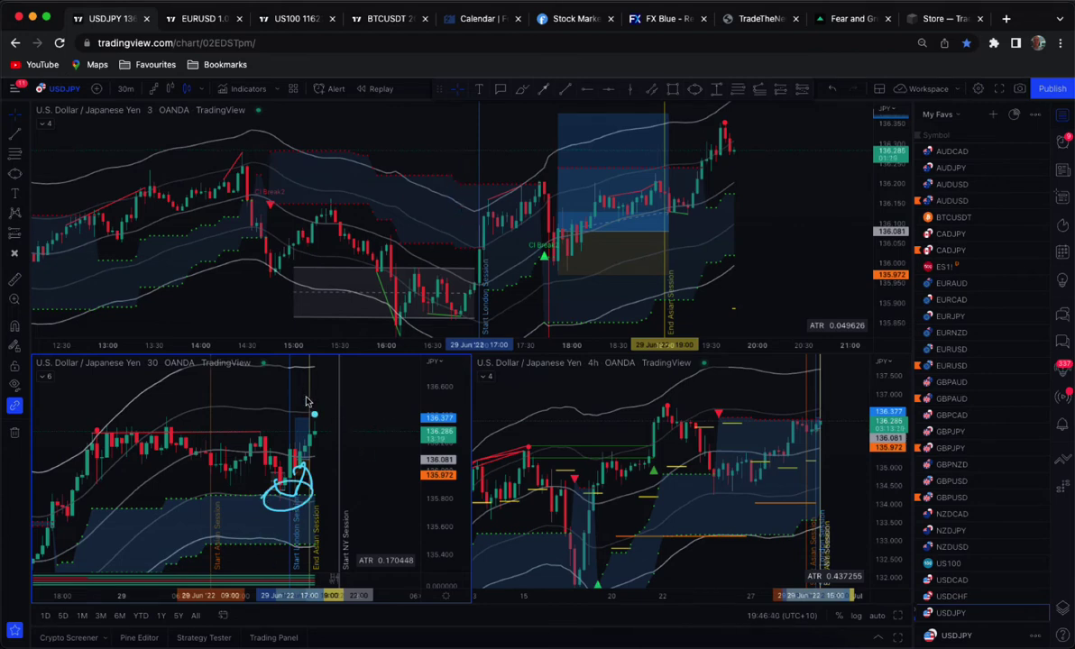
left_click_drag(289, 393, 279, 405)
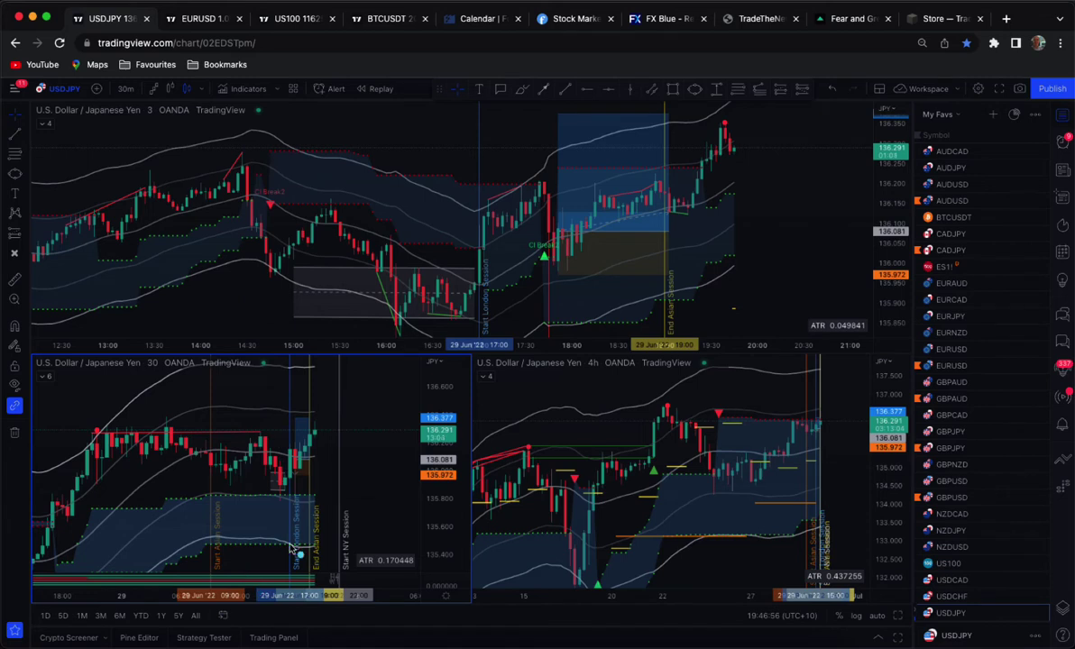
- Circle the area below the 30-minute chart's lower band, tick the bounce near the London session start, and clear the marks
mouse_move(264, 561)
left_mouse_down()
mouse_move(285, 555)
mouse_move(262, 605)
left_mouse_up()
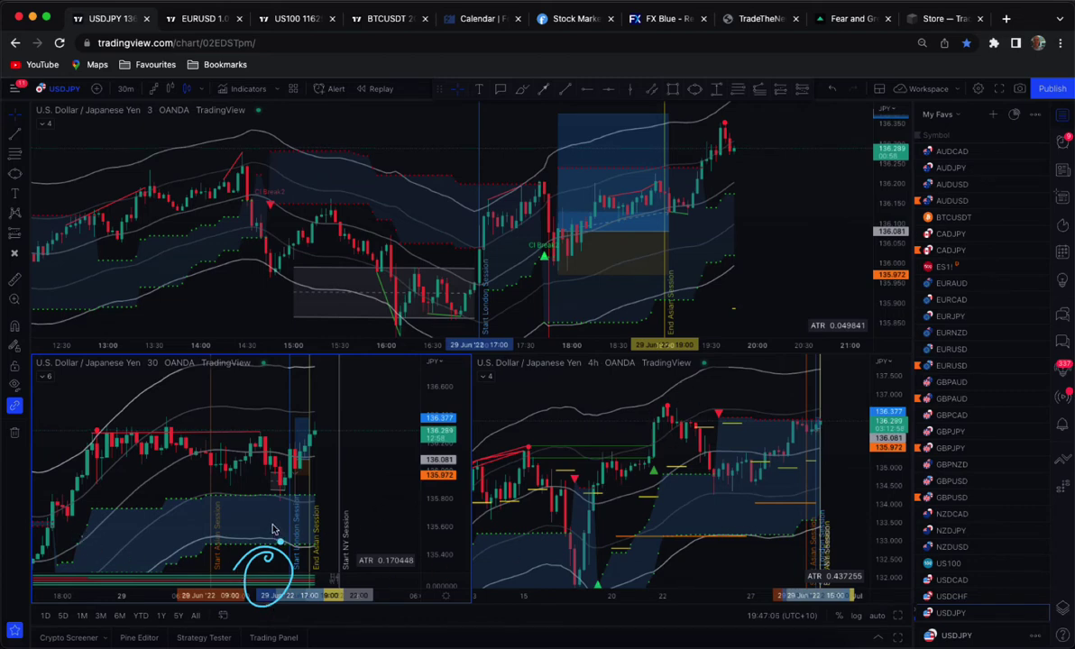
mouse_move(261, 472)
left_mouse_down()
mouse_move(275, 491)
mouse_move(320, 451)
mouse_move(332, 464)
left_mouse_up()
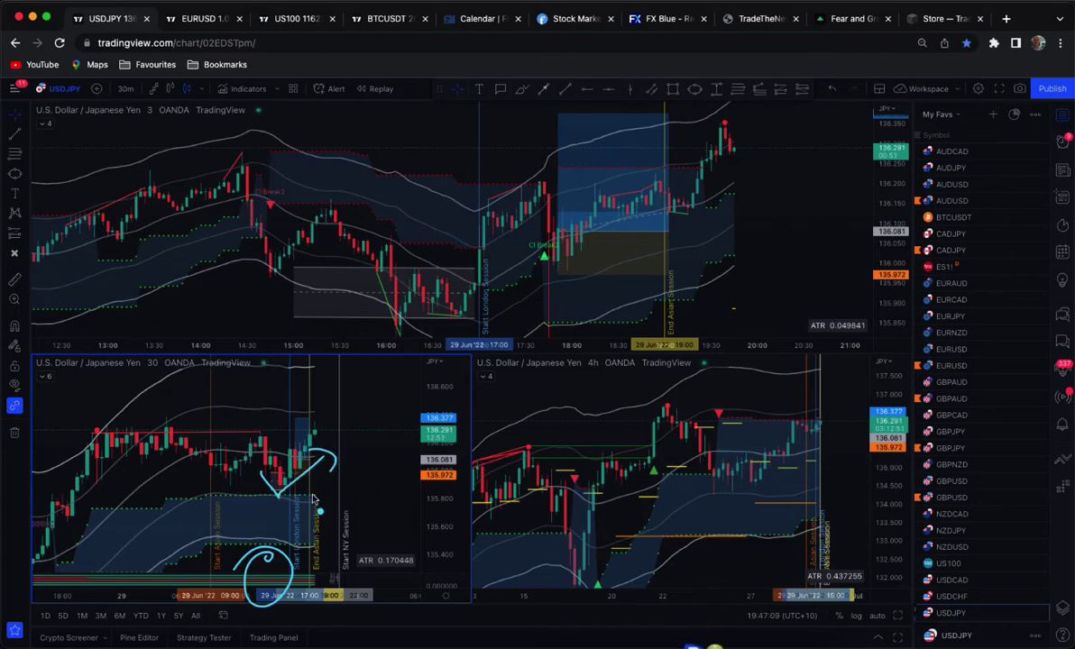
key("Escape")
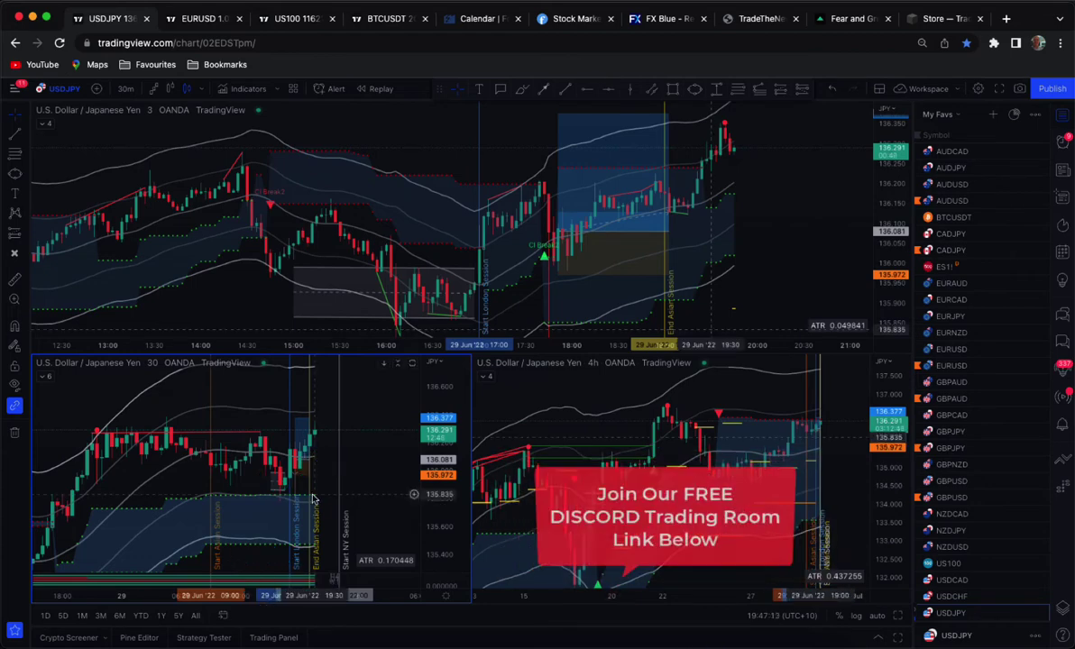
- Maximize the 3-minute USDJPY chart and compress its price scale to show the full bands
left_click(24, 114)
left_click(43, 117)
left_click(372, 125)
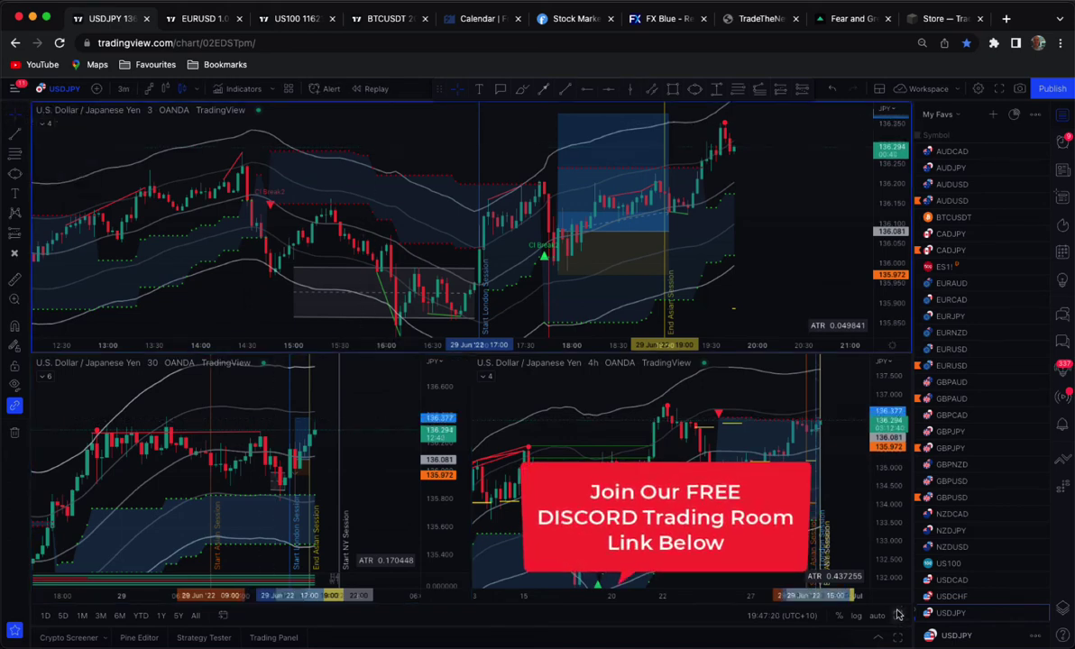
left_click(897, 615)
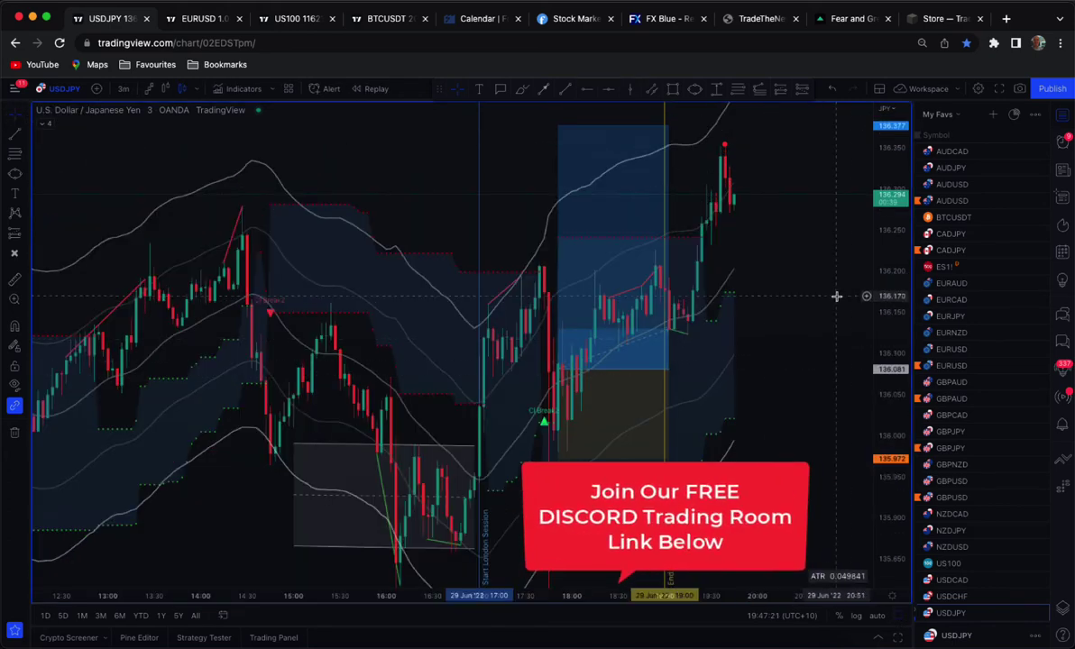
left_click_drag(891, 247, 821, 396)
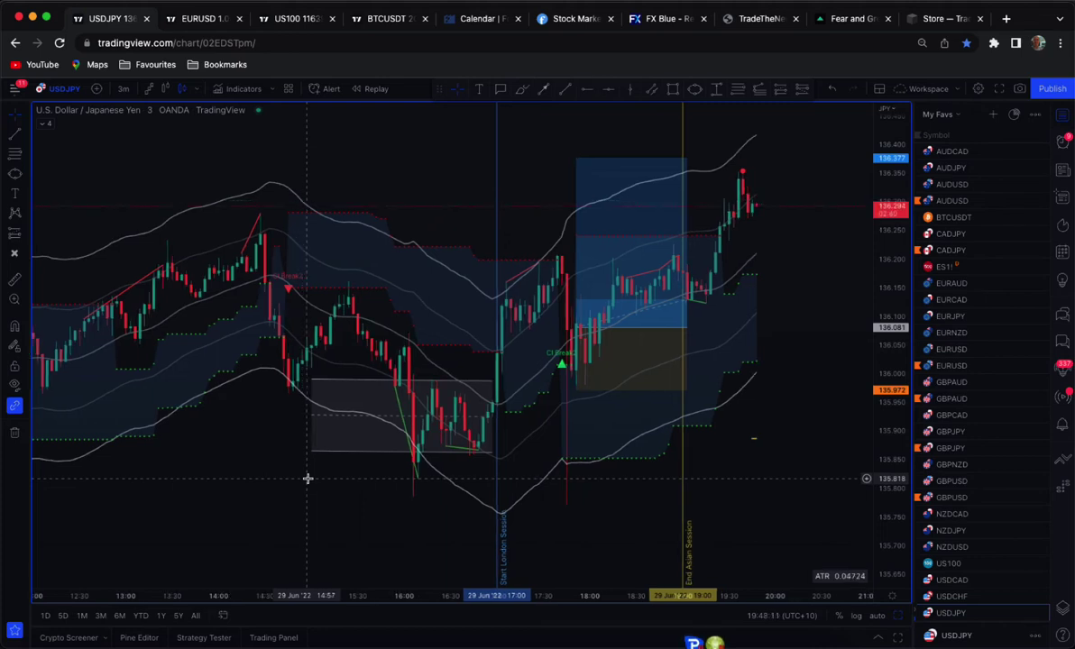
- Draw a downward arrow beside the drop into the grey range box and a sideways arrow to the London session start
left_click_drag(354, 403, 379, 502)
left_click_drag(363, 475, 397, 465)
mouse_move(386, 530)
left_mouse_down()
mouse_move(491, 512)
mouse_move(494, 530)
left_mouse_up()
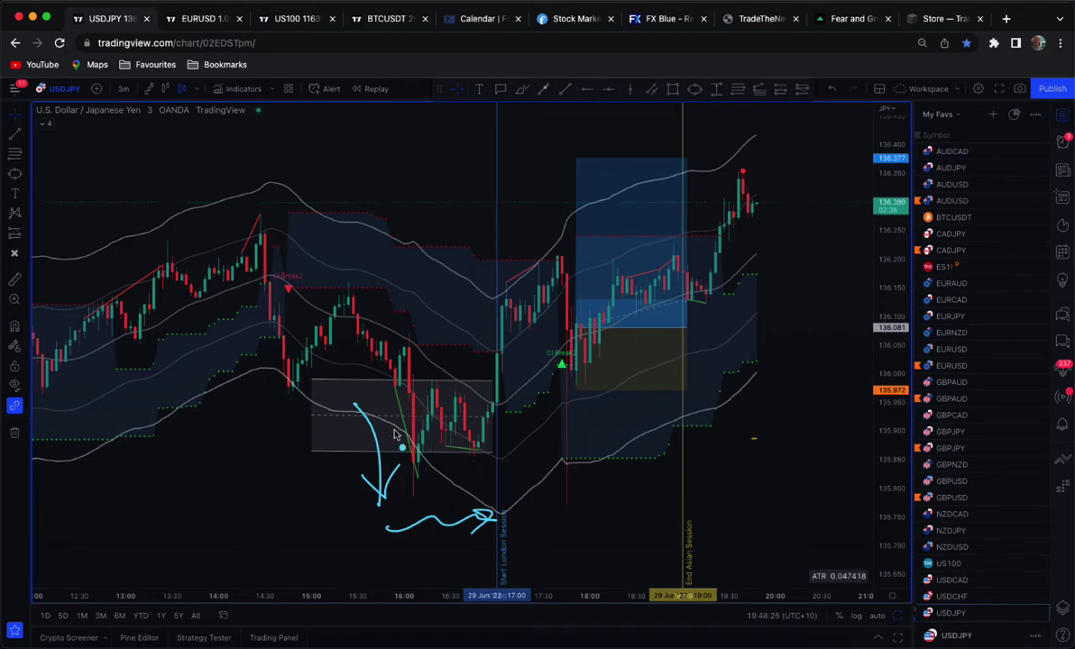
- Sketch the swings and breakout level at the grey box's upper edge, and mark the pullback toward the CI Break arrow
mouse_move(431, 411)
left_mouse_down()
mouse_move(472, 447)
mouse_move(461, 449)
mouse_move(519, 416)
left_mouse_up()
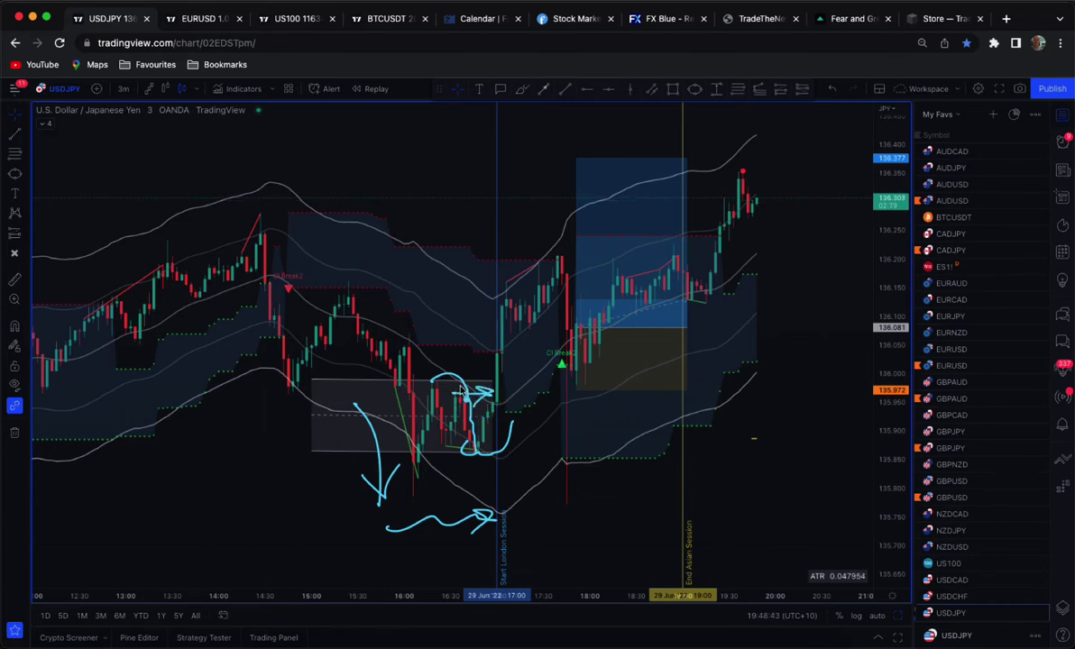
left_click_drag(487, 370, 516, 371)
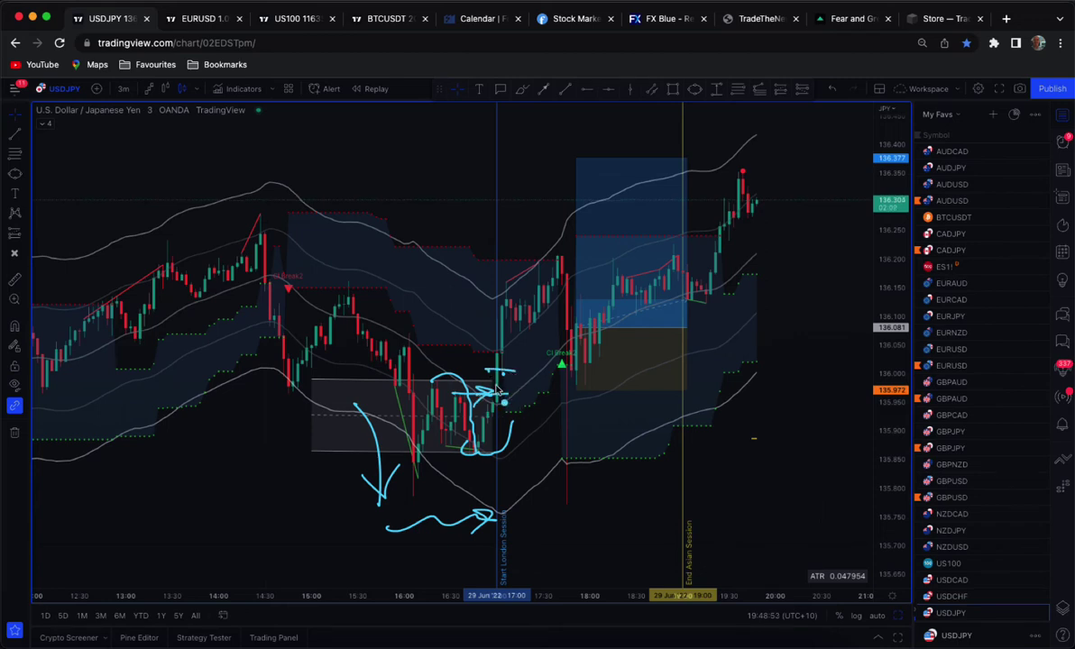
left_click_drag(504, 370, 476, 370)
left_click_drag(548, 308, 571, 365)
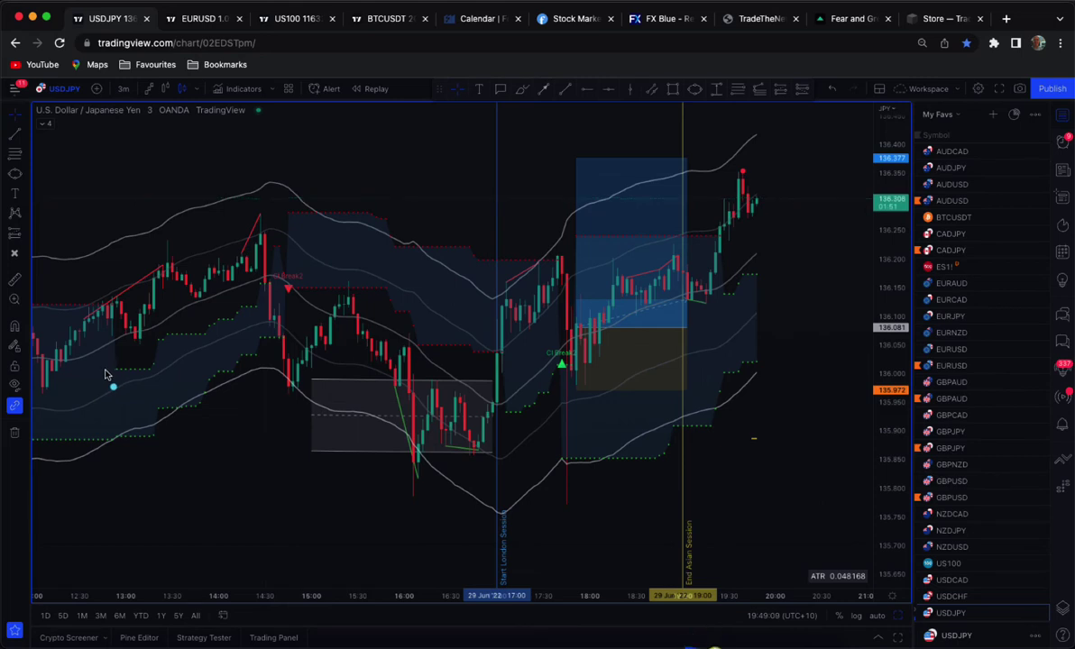
- Sketch the earlier climb and a zigzag decline beneath the candles before the red CI Break arrow
mouse_move(90, 386)
left_mouse_down()
mouse_move(181, 336)
mouse_move(190, 372)
left_mouse_up()
mouse_move(191, 320)
left_mouse_down()
mouse_move(206, 343)
mouse_move(186, 440)
left_mouse_up()
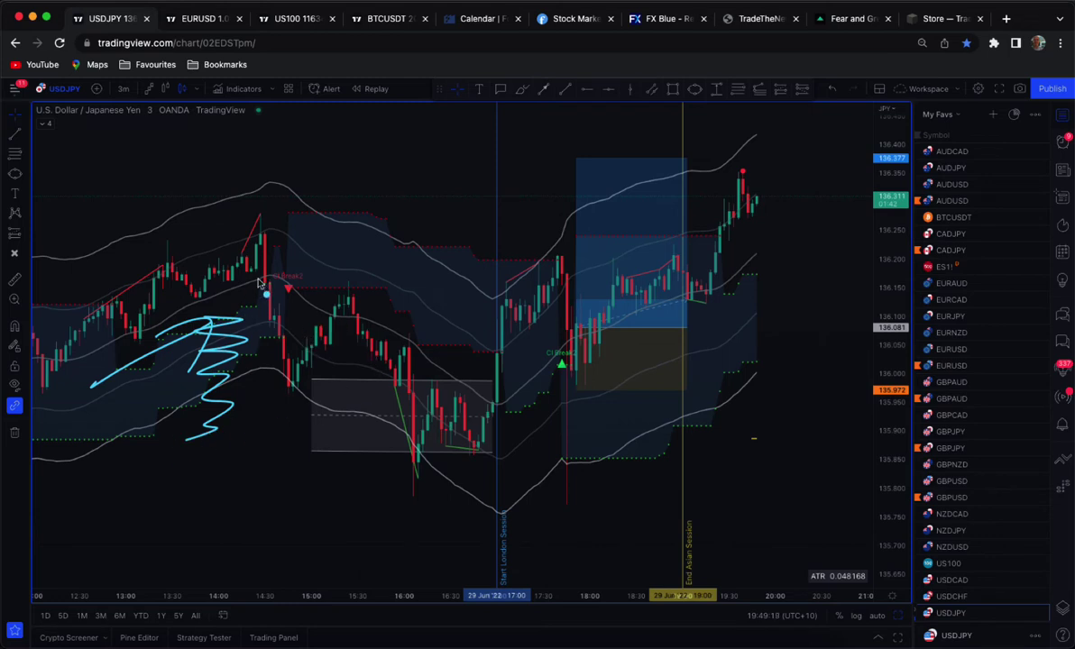
- Sketch the rise into the 14:30 high, the drop to a circled low below the red CI Break arrow, and an upward rebound arrow
left_click_drag(251, 287, 269, 373)
left_click_drag(40, 403, 147, 381)
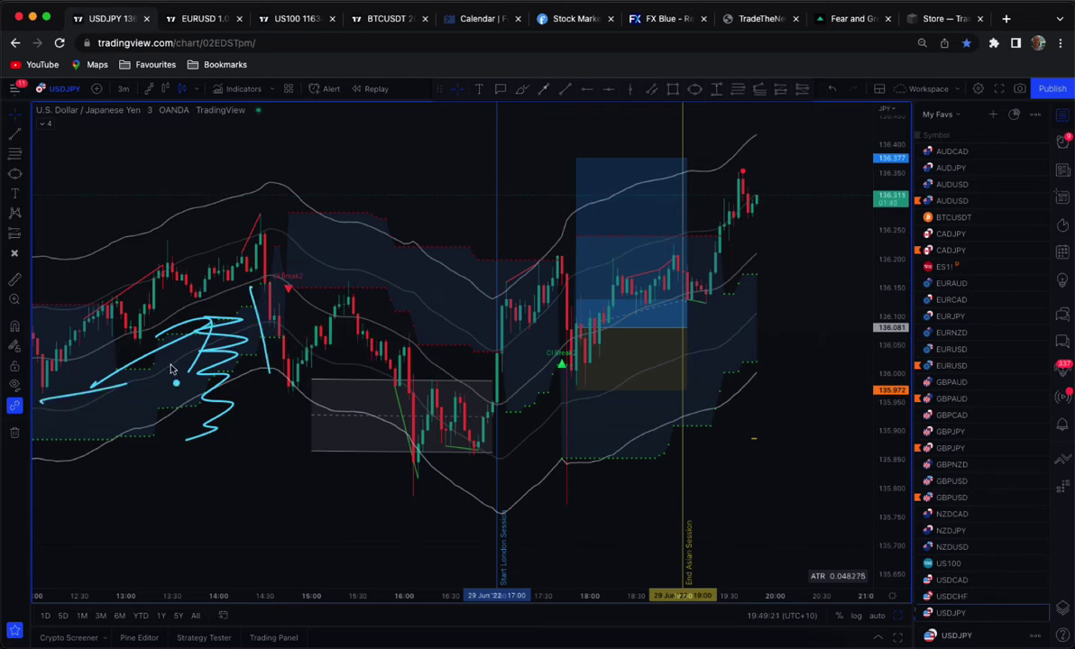
left_click_drag(202, 233, 296, 211)
mouse_move(58, 383)
left_mouse_down()
mouse_move(199, 236)
mouse_move(270, 383)
mouse_move(285, 386)
mouse_move(397, 236)
left_mouse_up()
left_click_drag(335, 264, 384, 290)
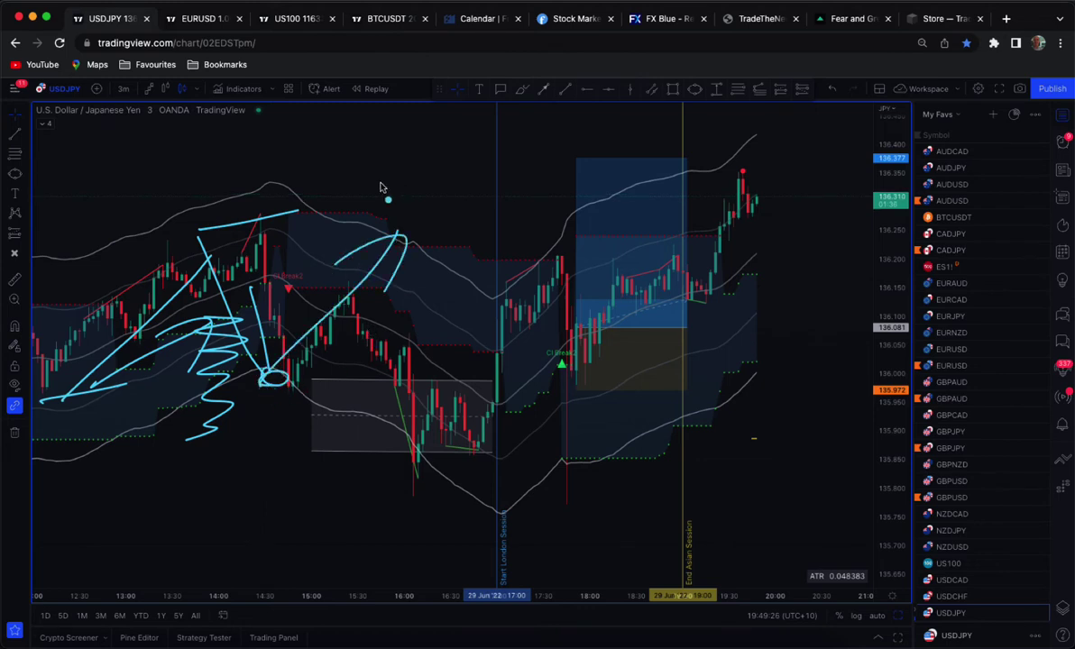
- Mark the break below the circled low with levels, zigzags and a downward arrow into the grey range box, and clear the sketches
left_click_drag(290, 398, 302, 469)
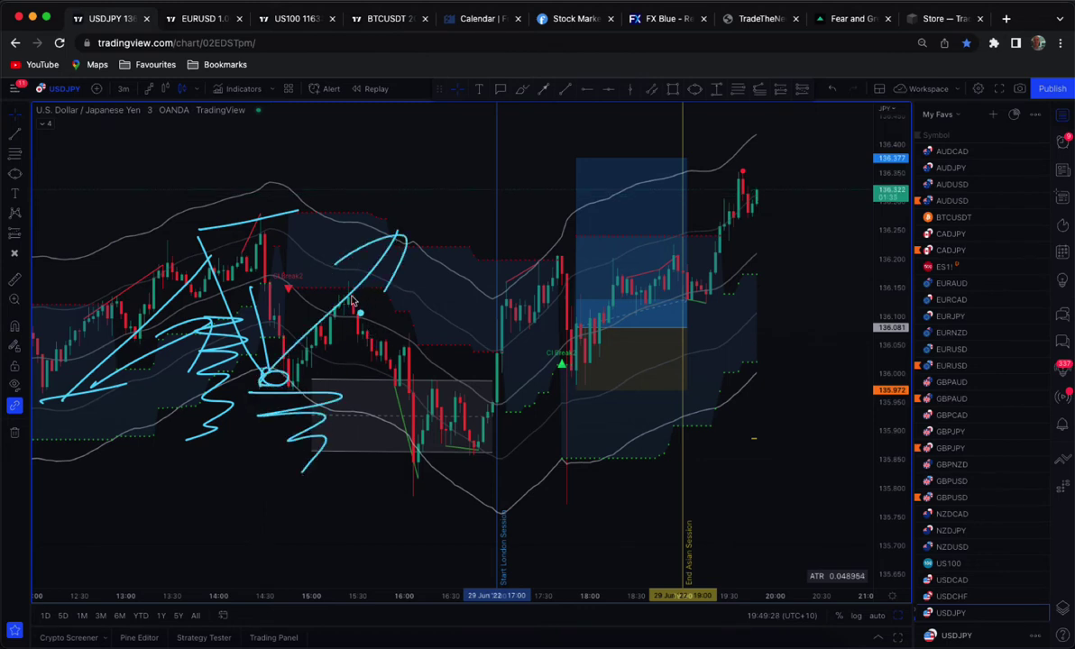
mouse_move(332, 309)
left_mouse_down()
mouse_move(379, 309)
mouse_move(343, 397)
mouse_move(370, 442)
mouse_move(420, 453)
left_mouse_up()
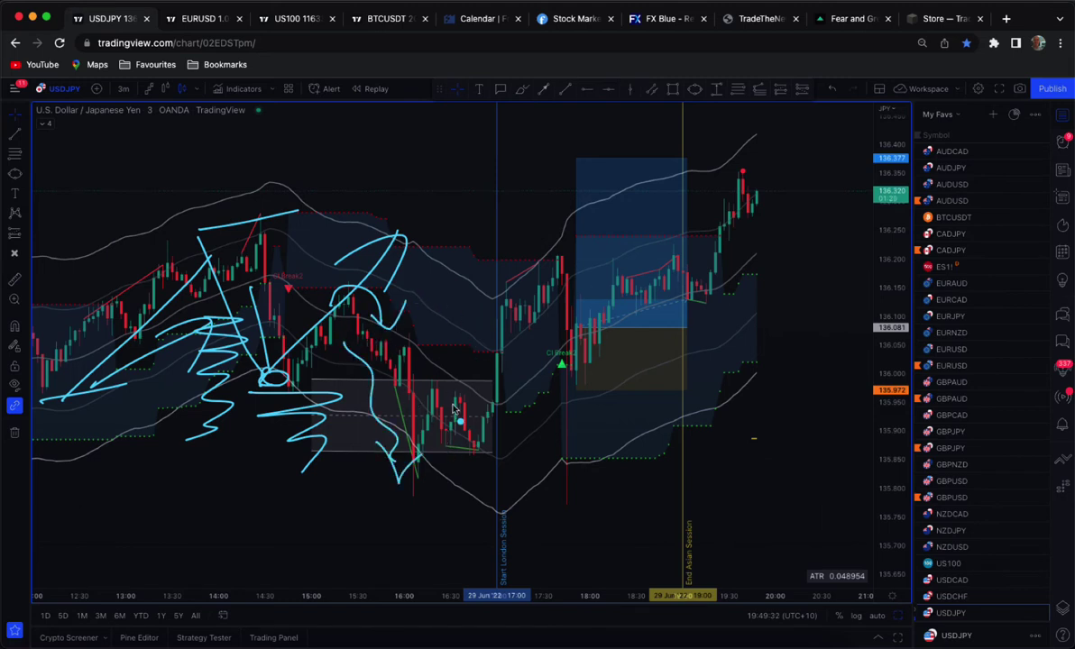
mouse_move(124, 407)
left_mouse_down()
mouse_move(412, 410)
mouse_move(396, 476)
left_mouse_up()
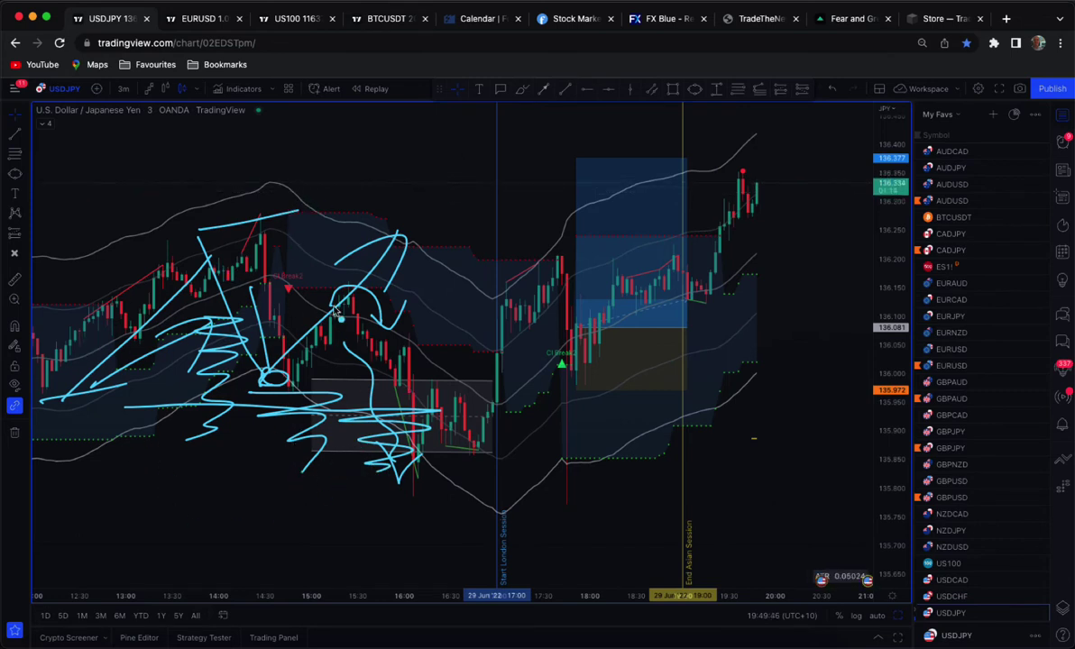
key("Escape")
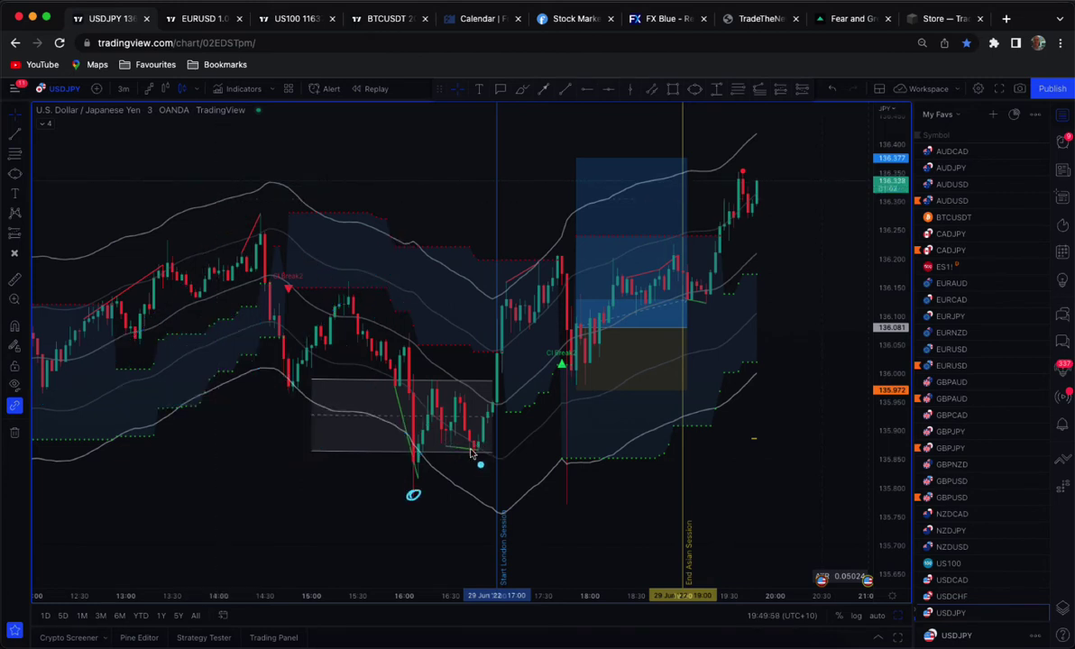
- Circle the last low inside the grey box and sketch the two declining legs with level lines at their highs and lows
left_click_drag(470, 434, 469, 436)
left_click_drag(321, 286, 394, 273)
left_click_drag(345, 287, 397, 448)
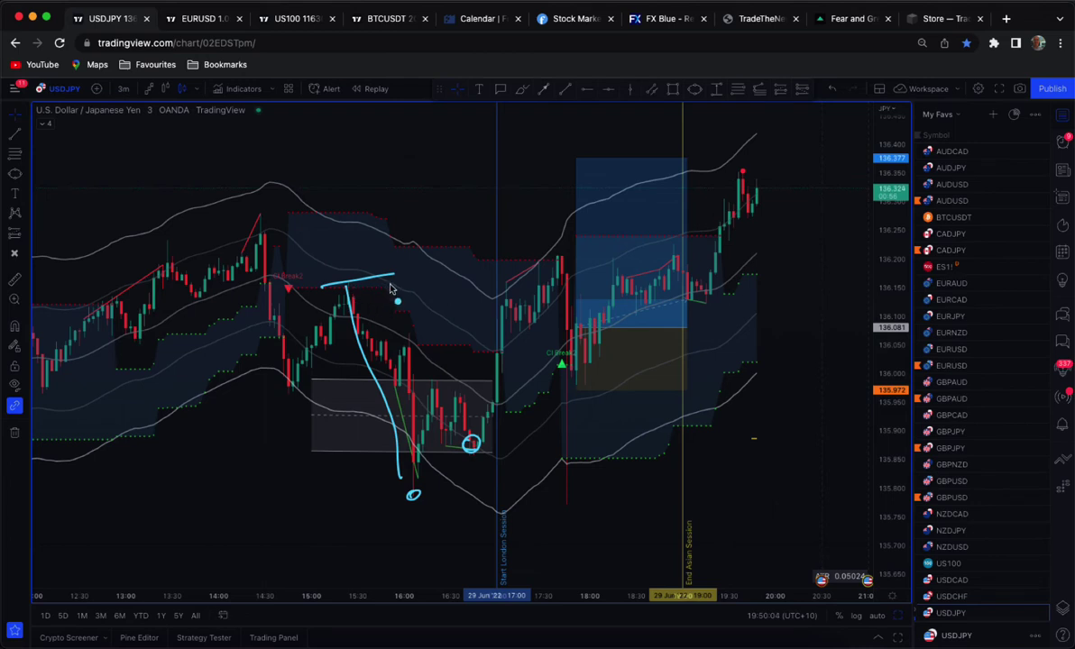
left_click_drag(354, 336, 358, 332)
left_click_drag(382, 493, 408, 509)
left_click_drag(397, 458, 446, 448)
left_click_drag(433, 441, 417, 450)
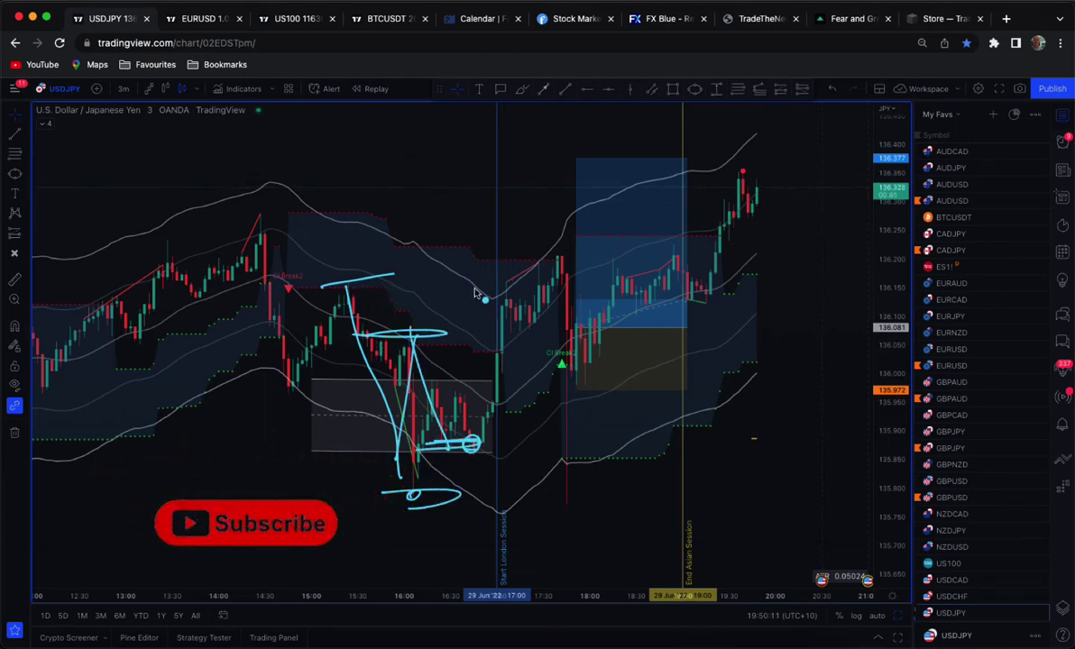
- Sketch the rise through the London session start and the plunge to a circled wick low, with zigzags beneath the swings, and clear the sketches
mouse_move(450, 461)
left_mouse_down()
mouse_move(487, 492)
mouse_move(477, 509)
left_mouse_up()
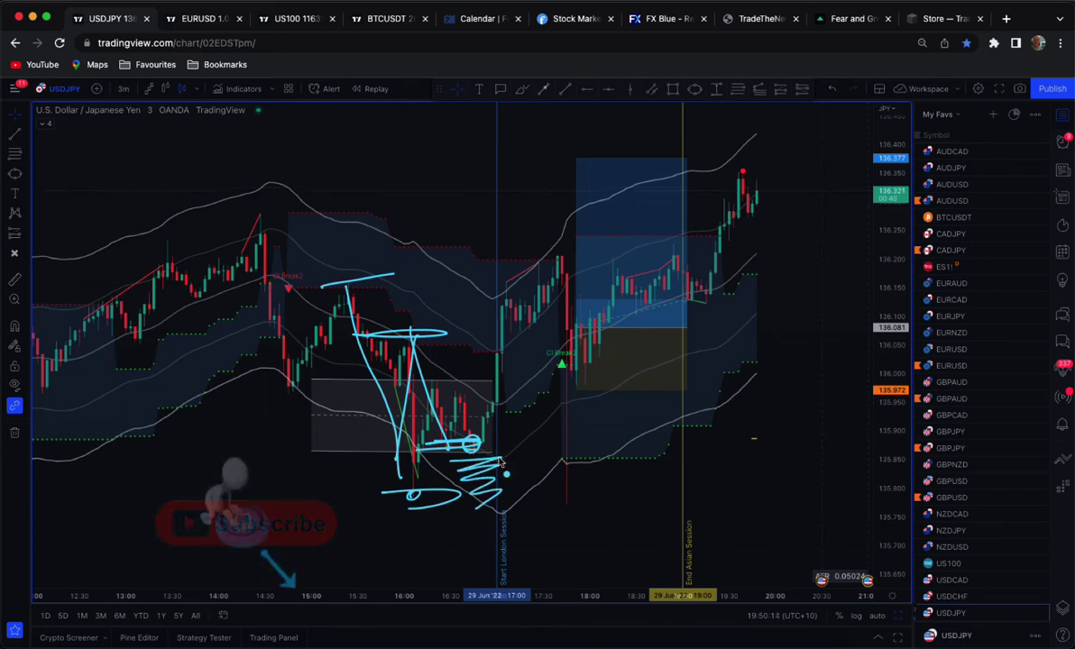
left_click_drag(496, 300, 464, 422)
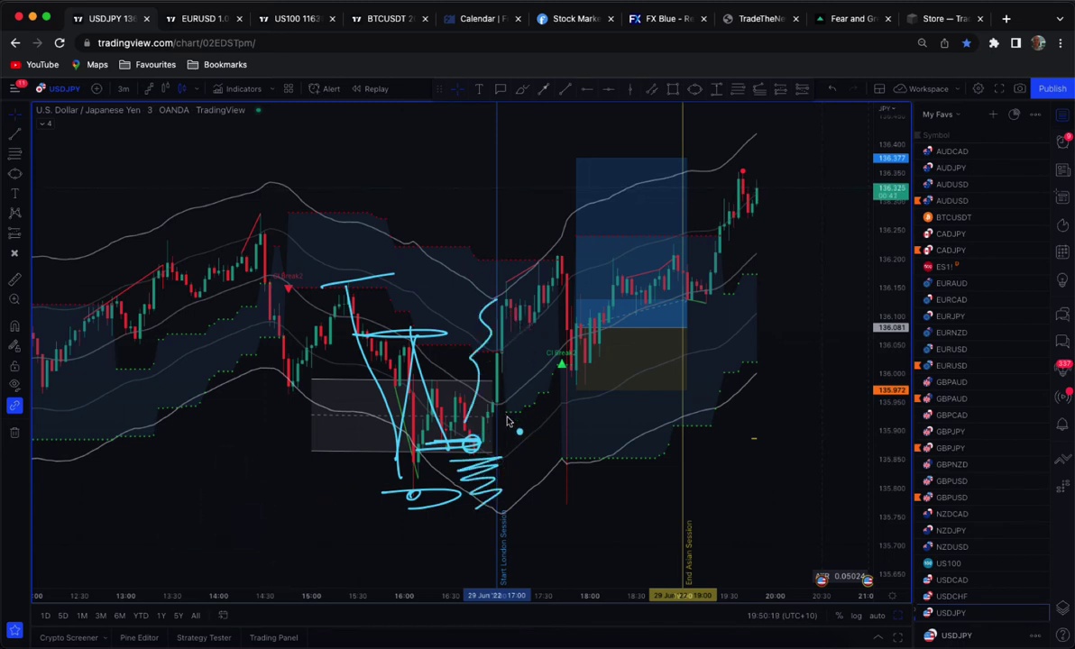
left_click_drag(501, 418, 523, 357)
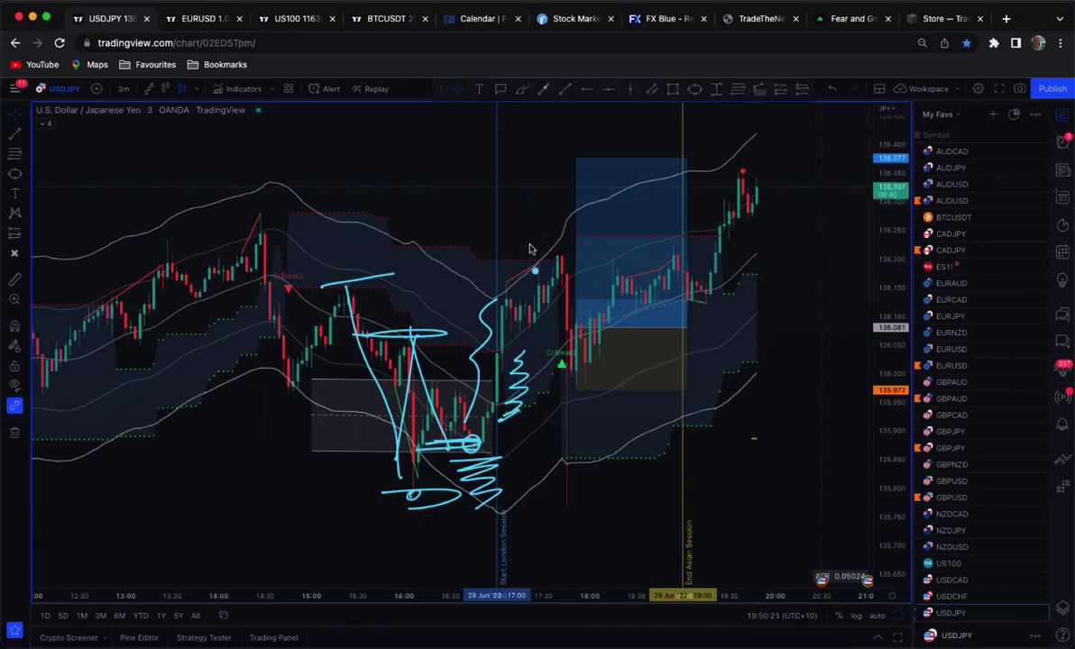
mouse_move(492, 314)
left_mouse_down()
mouse_move(552, 251)
mouse_move(557, 505)
mouse_move(551, 489)
left_mouse_up()
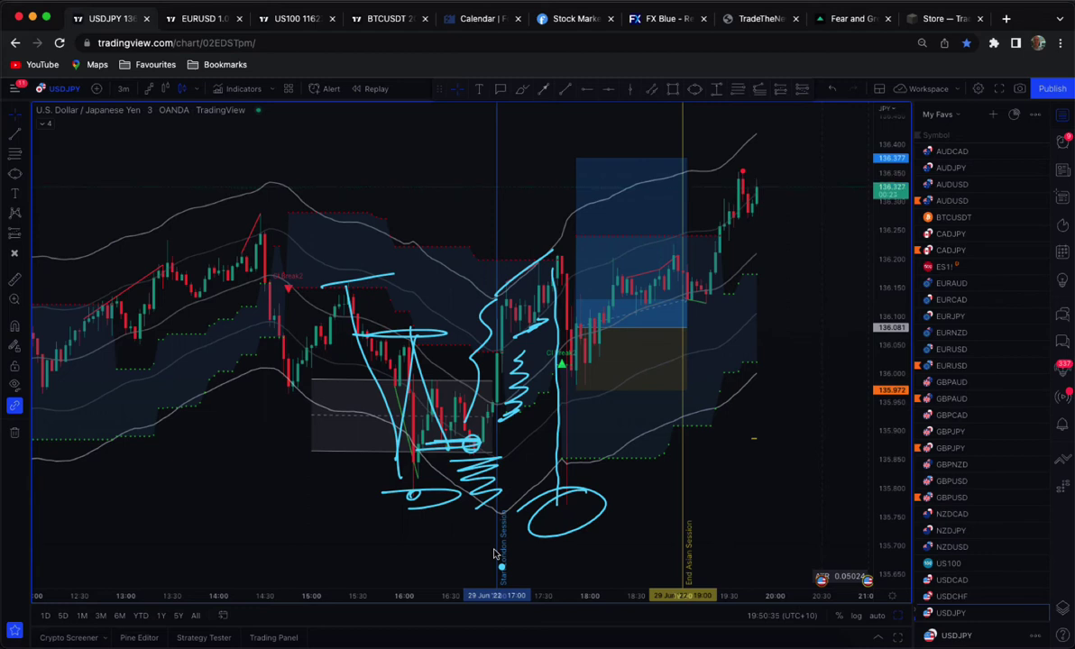
key("Escape")
- Place two arrows on the chart: one to the low beside the green CI Break arrow and one to the 136.081 entry level
left_click(545, 89)
left_click(738, 465)
left_click(573, 369)
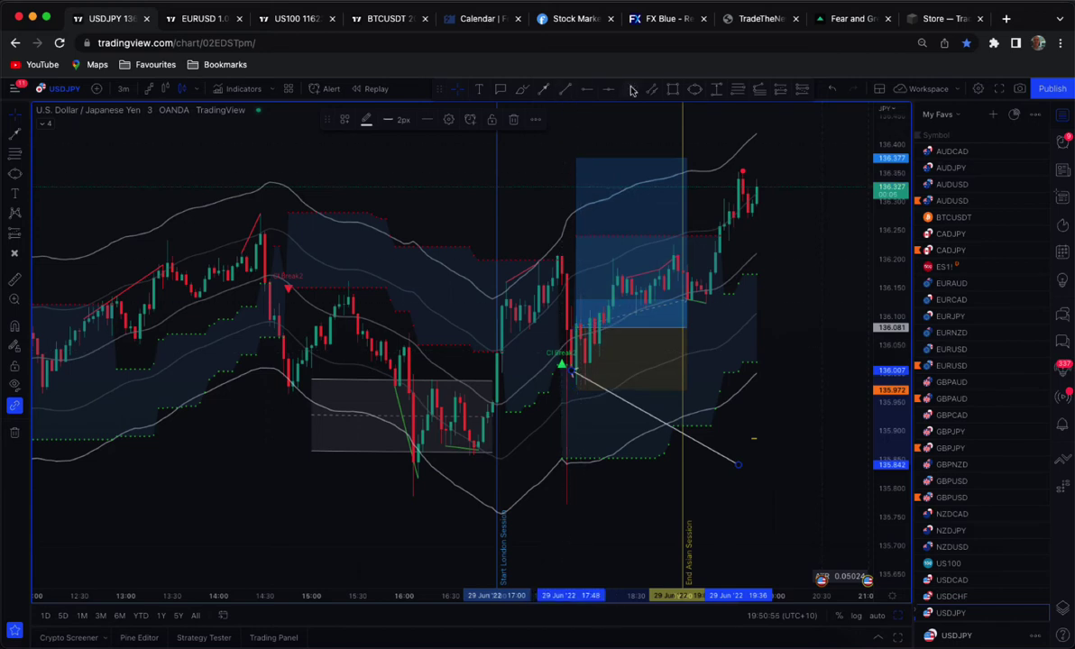
left_click(672, 90)
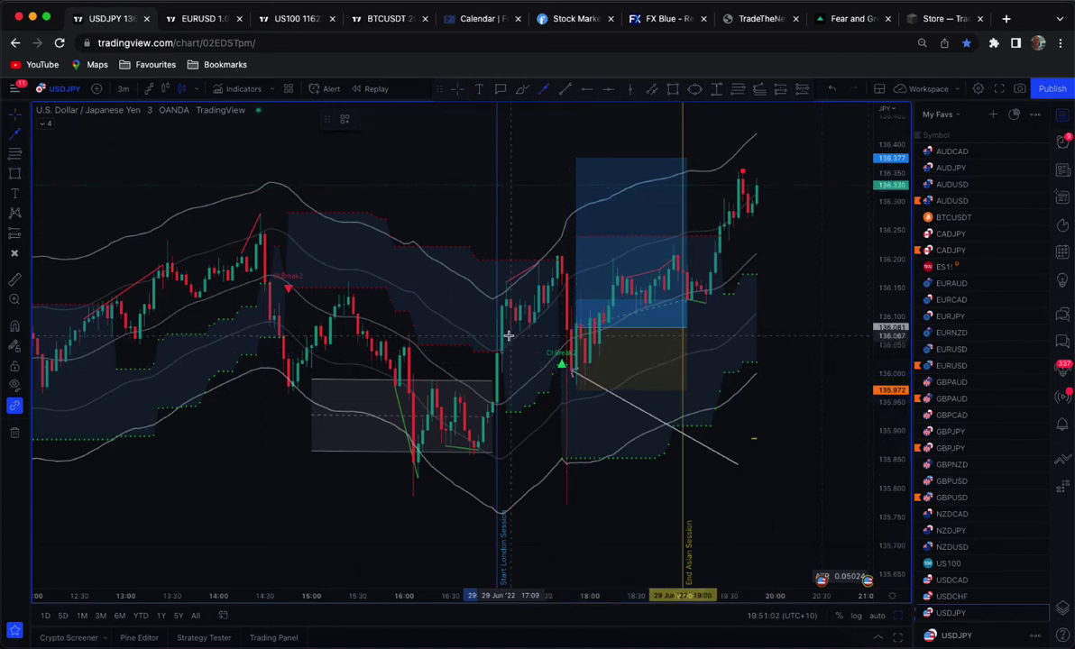
left_click(508, 331)
left_click_drag(507, 332, 575, 329)
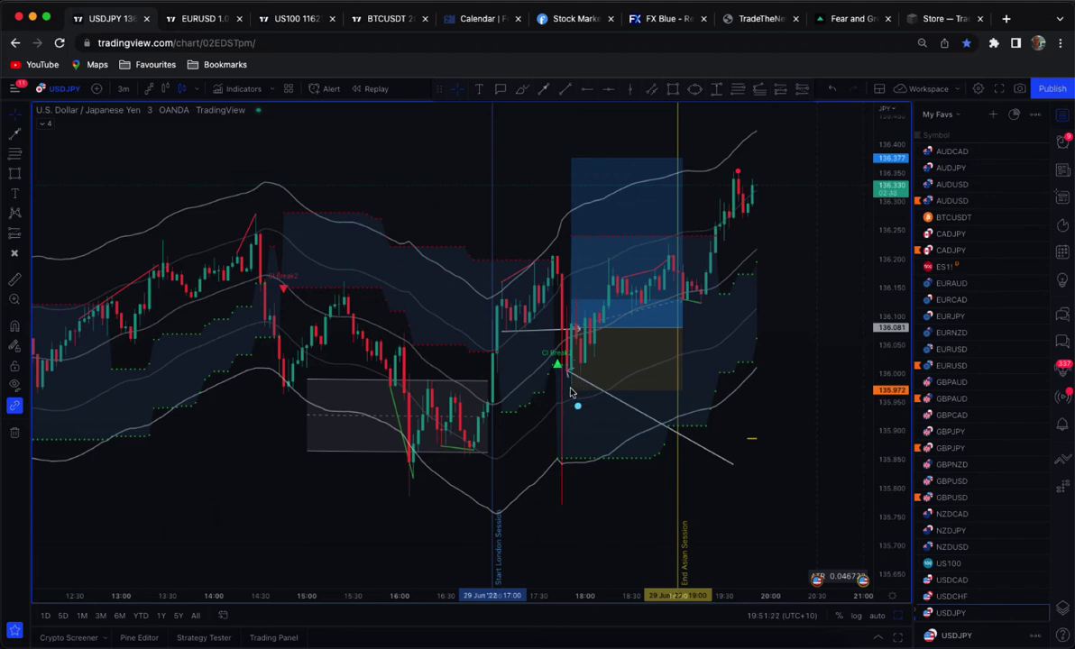
- Mark the rising lows and highs from the wick low through the position box with short strokes and add a rising arrow beneath them
left_click_drag(553, 511, 596, 475)
left_click_drag(570, 394, 596, 374)
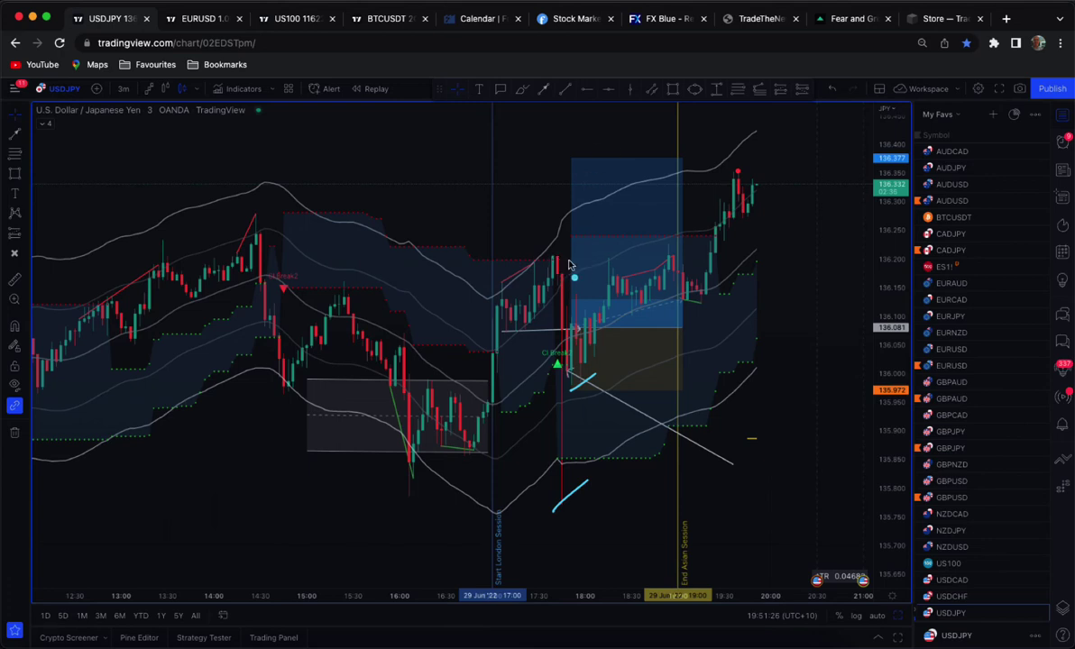
left_click_drag(603, 262, 618, 257)
left_click_drag(626, 316, 652, 311)
left_click_drag(655, 244, 680, 232)
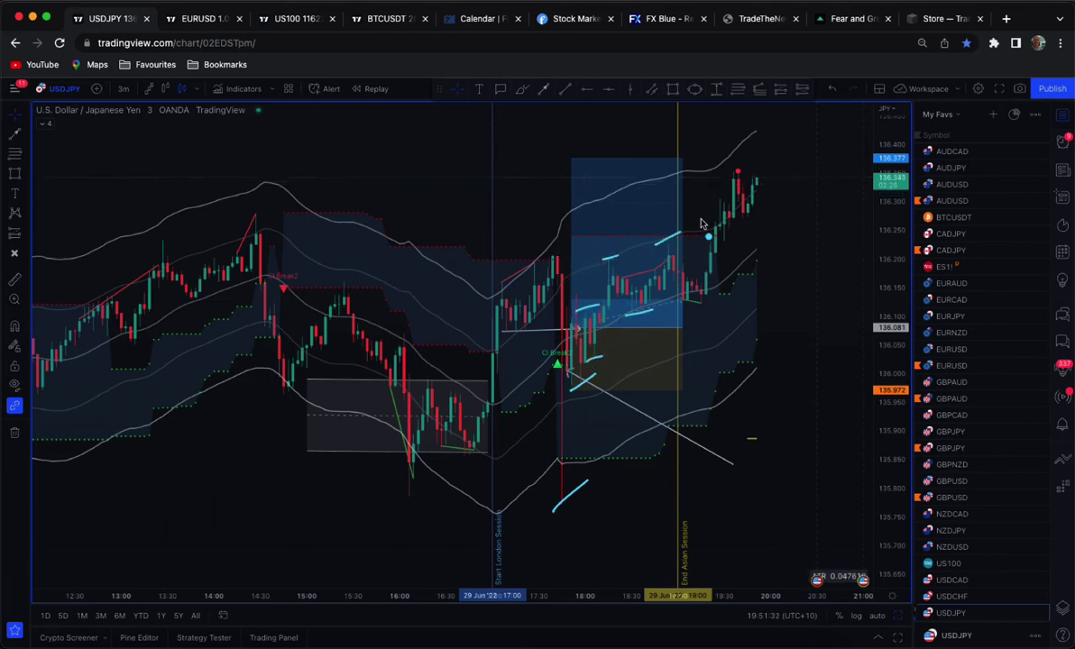
mouse_move(613, 349)
left_mouse_down()
mouse_move(636, 329)
mouse_move(667, 347)
left_mouse_up()
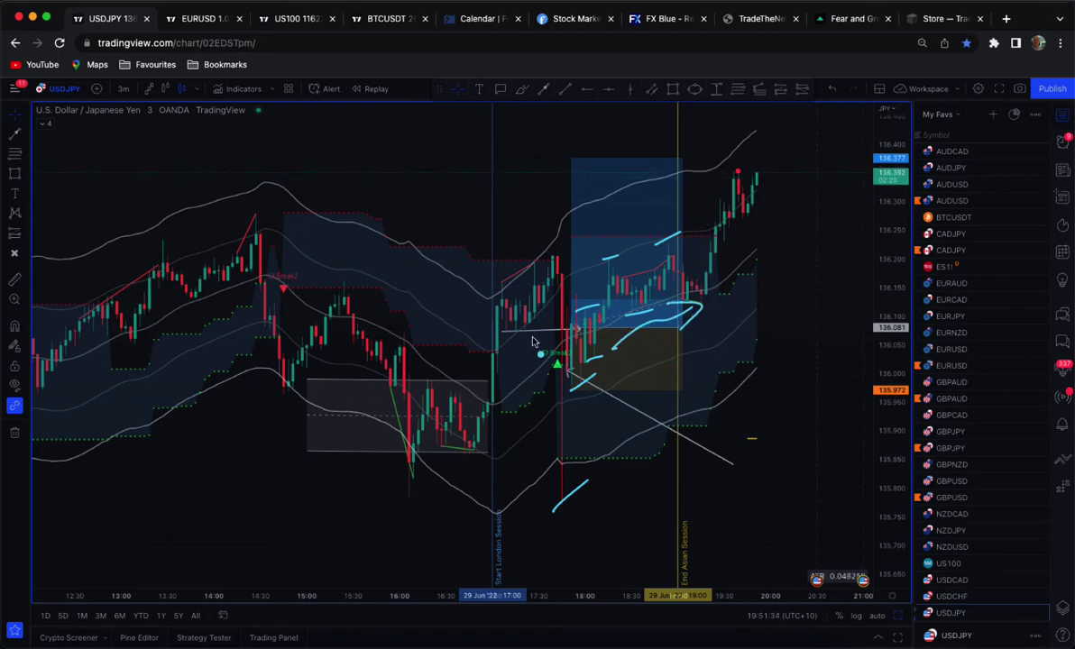
- Circle the grey box low, the spike's wick and the entry candles, and draw an upward arrow from the entry
left_click_drag(417, 437, 443, 442)
left_click_drag(577, 429, 604, 442)
left_click_drag(587, 321, 569, 348)
mouse_move(653, 281)
left_mouse_down()
mouse_move(609, 317)
mouse_move(596, 351)
left_mouse_up()
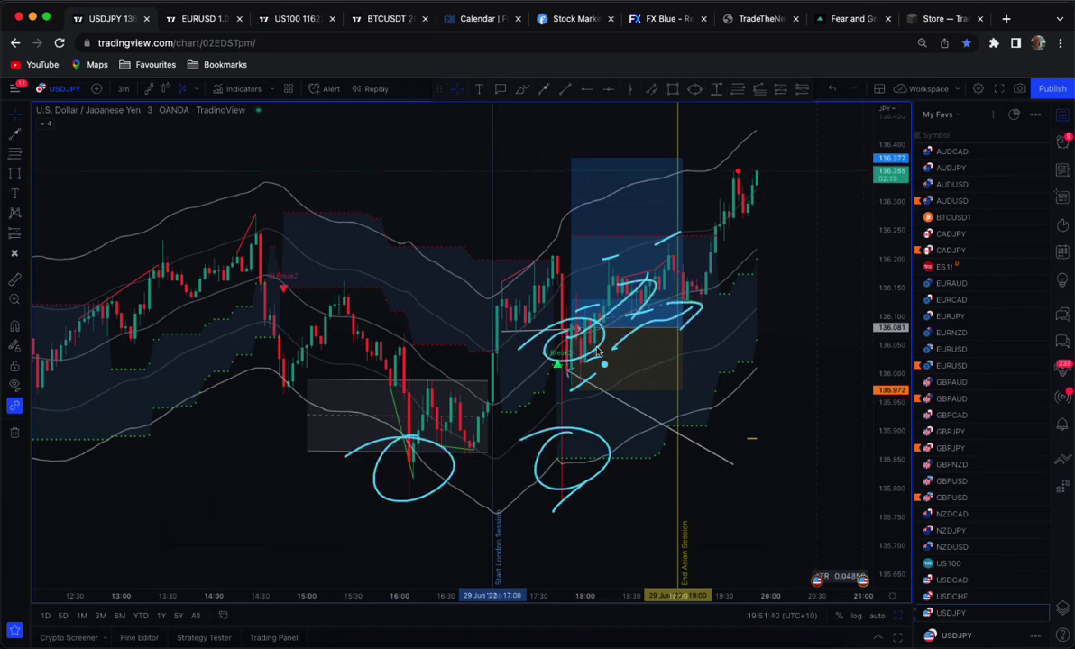
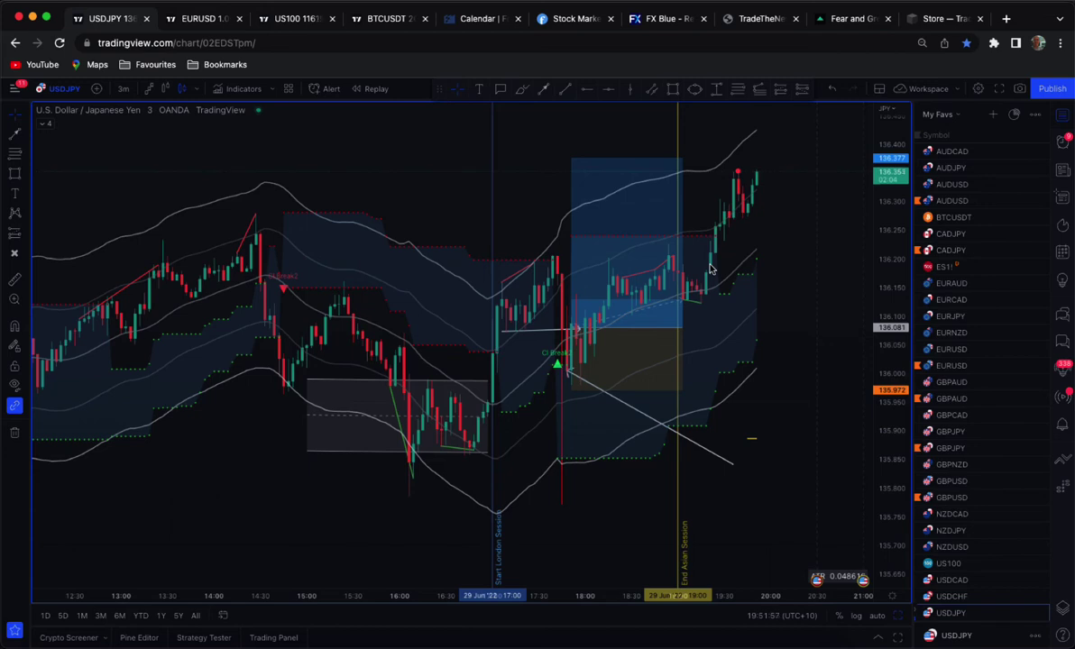
- Mark the last swing high inside the blue target zone with a stroke, a circle and a small pointing arrow
left_click_drag(661, 243, 681, 247)
left_click(717, 231)
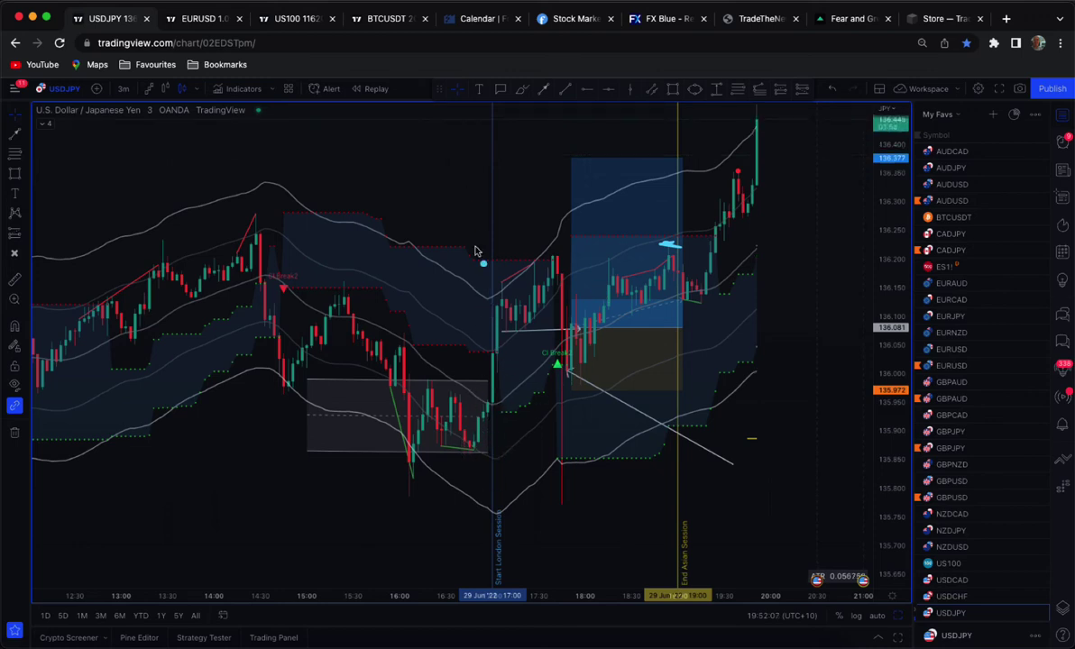
mouse_move(440, 390)
left_mouse_down()
mouse_move(478, 446)
mouse_move(507, 425)
mouse_move(506, 451)
left_mouse_up()
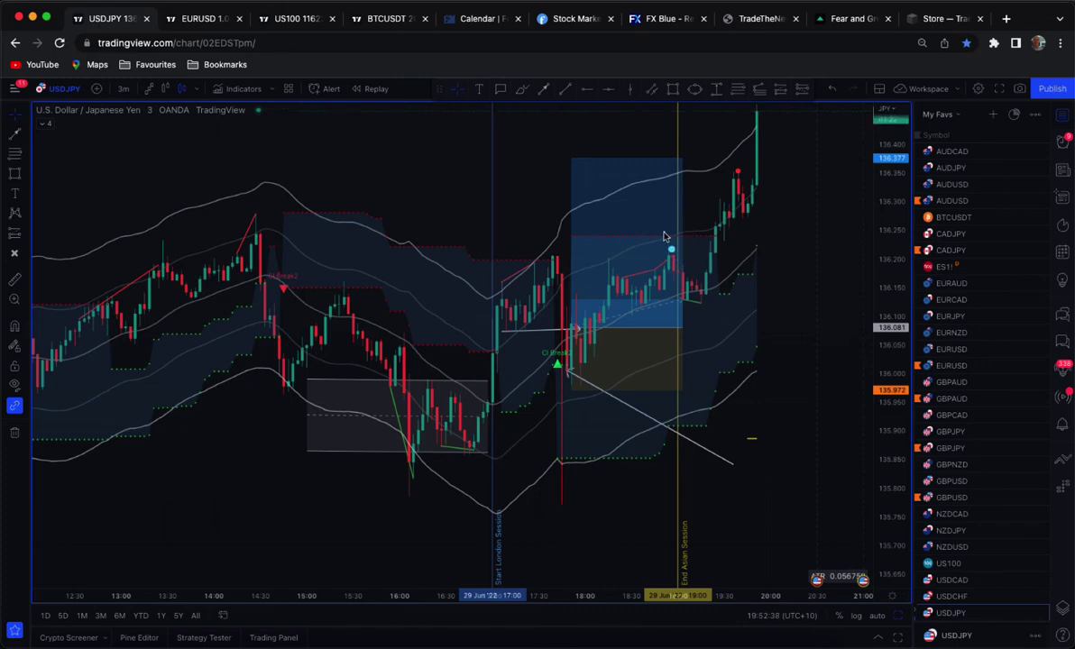
left_click_drag(665, 236, 671, 261)
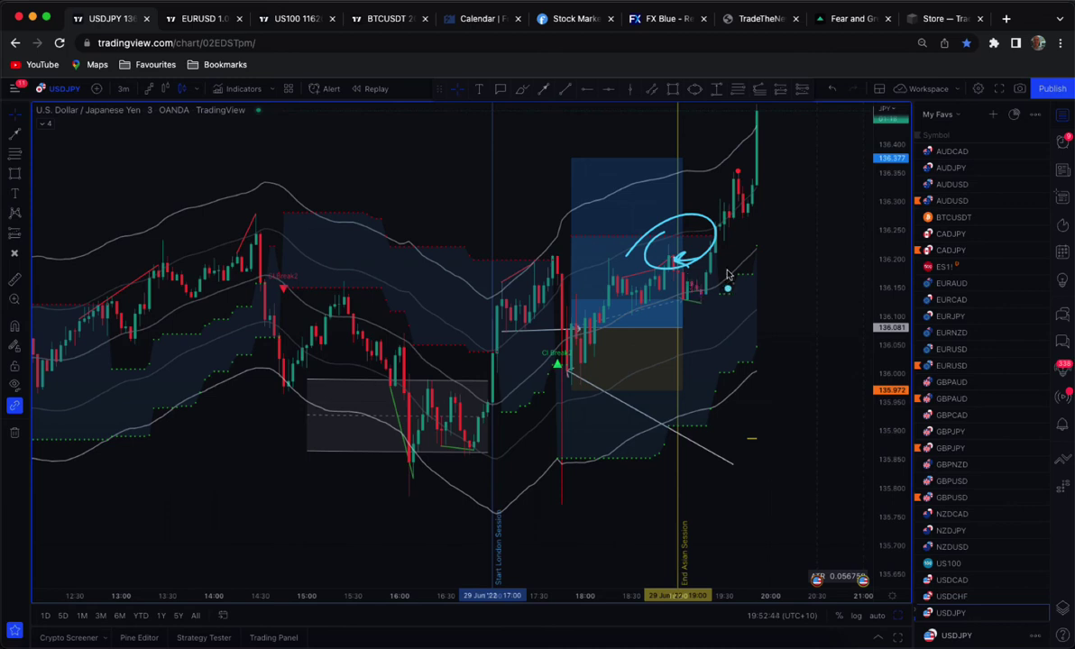
- Draw a curved upward arrow beside the latest candles and cross it out
left_click_drag(752, 242, 737, 275)
mouse_move(746, 243)
left_mouse_down()
mouse_move(765, 237)
mouse_move(756, 257)
left_mouse_up()
left_click_drag(769, 254, 772, 256)
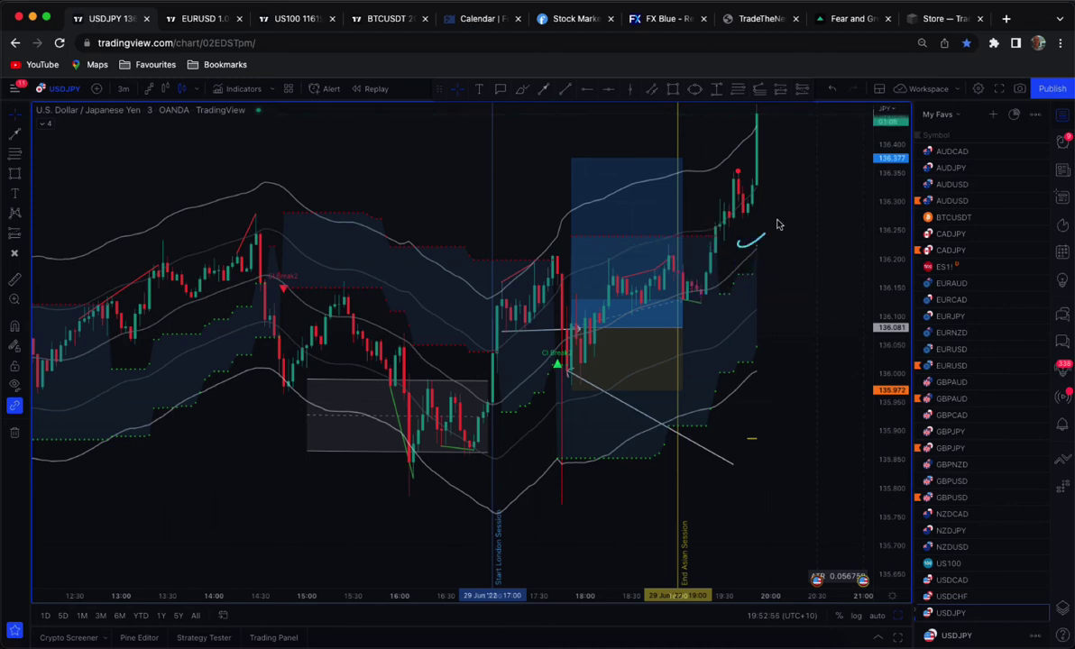
left_click_drag(779, 224, 820, 164)
left_click_drag(747, 158, 808, 217)
- Circle the candles inside the blue target zone, bound them with upper and lower level lines, and draw a downward arrow from their high
left_click_drag(793, 177, 553, 304)
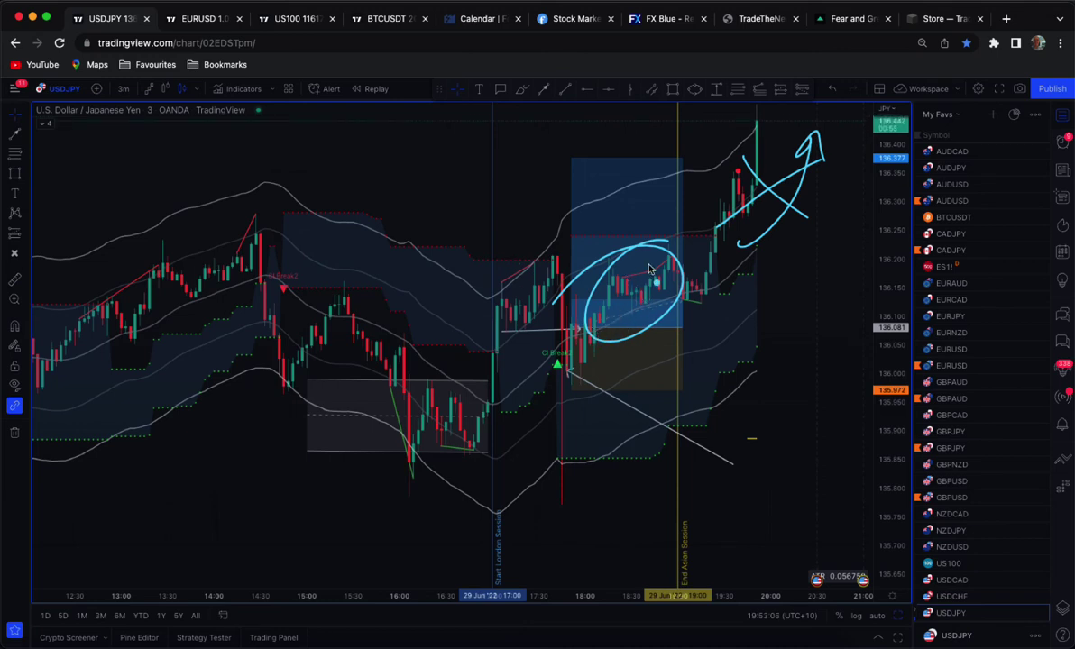
left_click_drag(616, 252, 687, 247)
left_click_drag(566, 323, 677, 325)
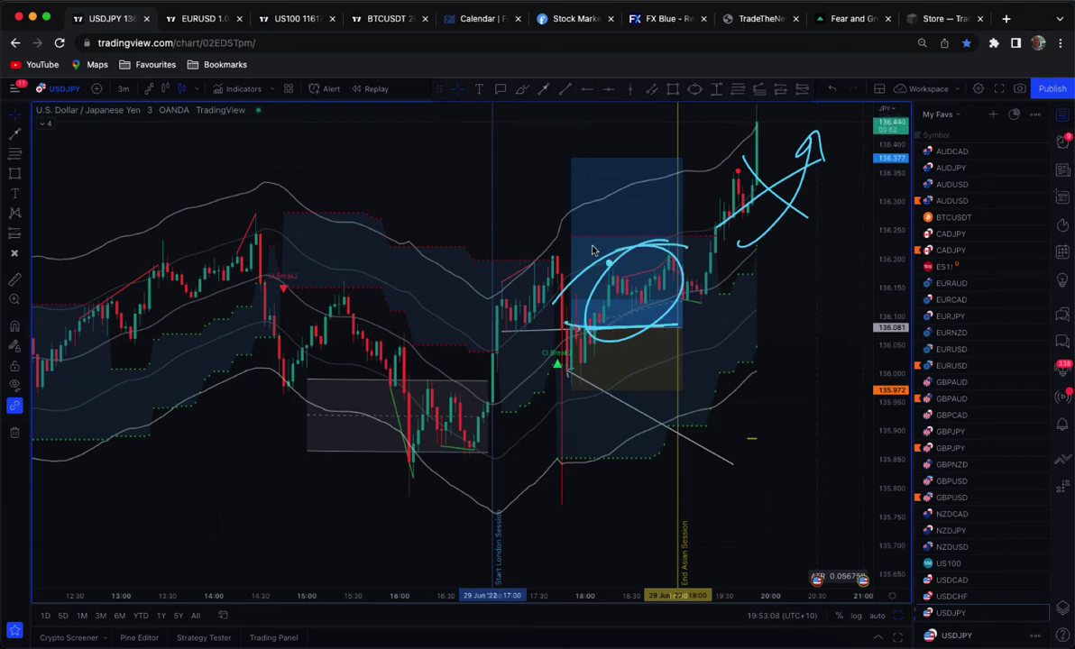
left_click_drag(592, 250, 701, 228)
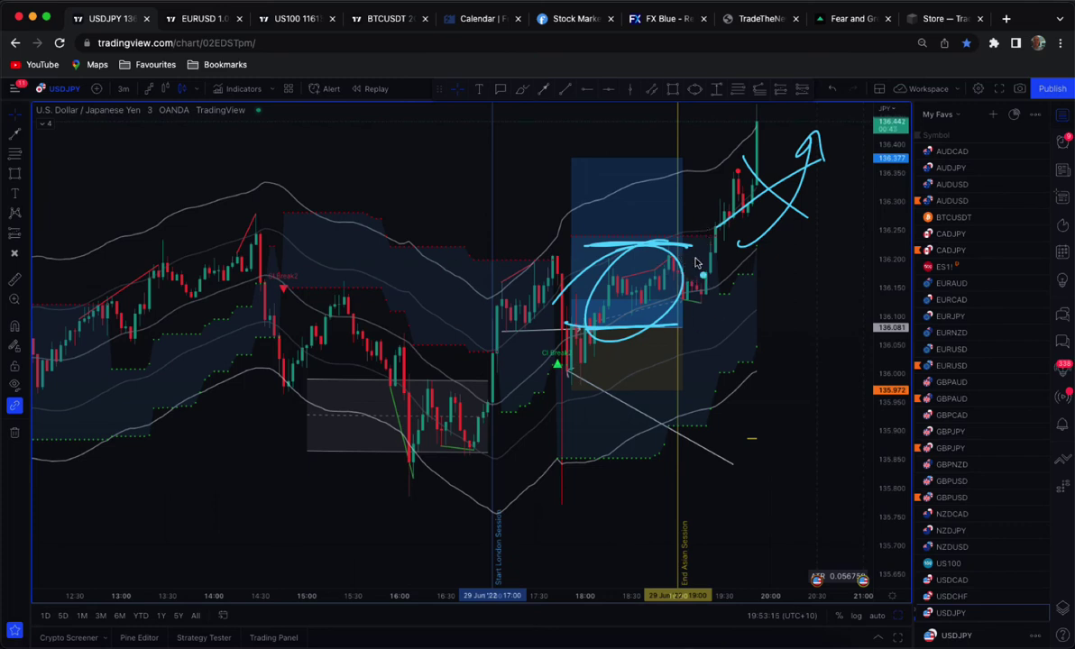
mouse_move(693, 262)
left_mouse_down()
mouse_move(731, 441)
mouse_move(784, 406)
left_mouse_up()
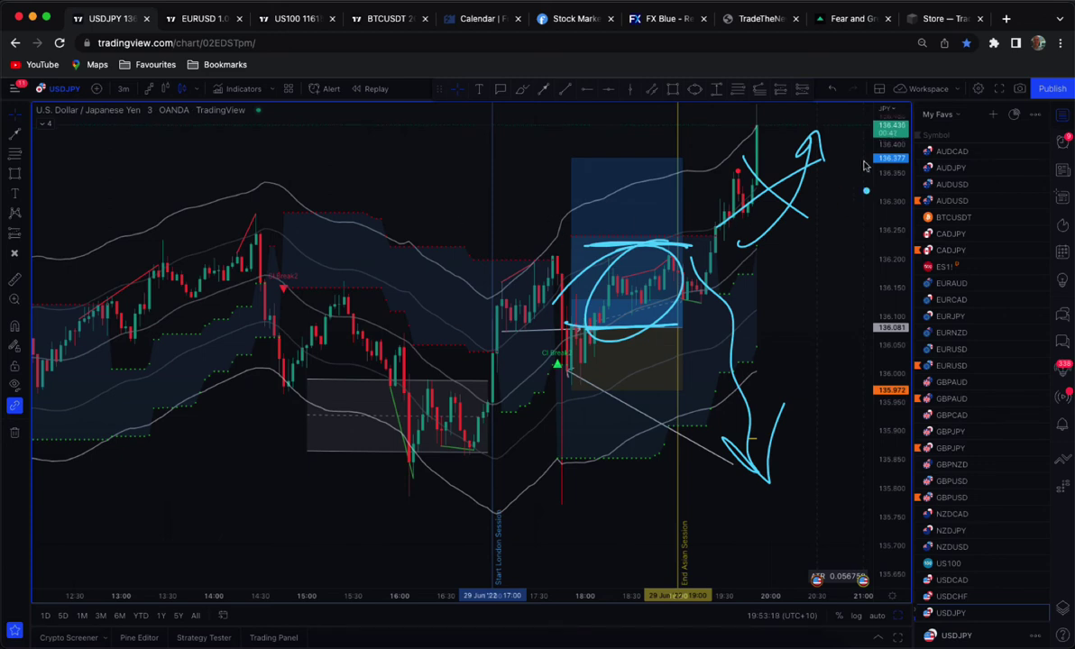
- Clear the sketches and draw a wavy downward arrow from the swing high at the Asian session end line
mouse_move(786, 285)
left_mouse_down()
mouse_move(832, 287)
mouse_move(852, 307)
left_mouse_up()
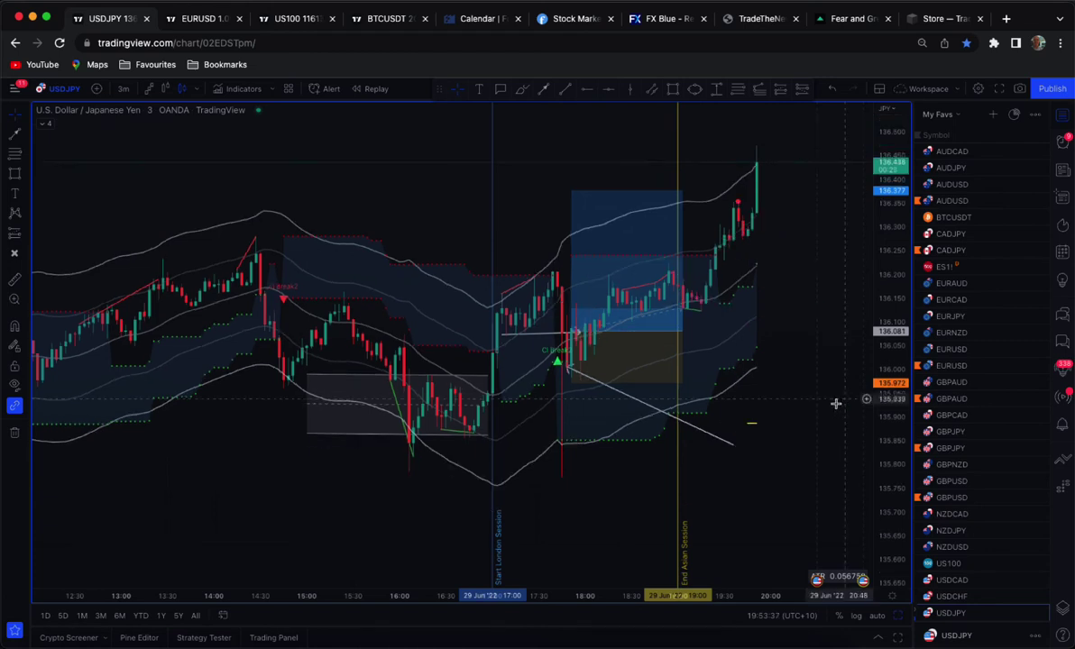
scroll(835, 406, "down", 1)
scroll(800, 431, "up", 2)
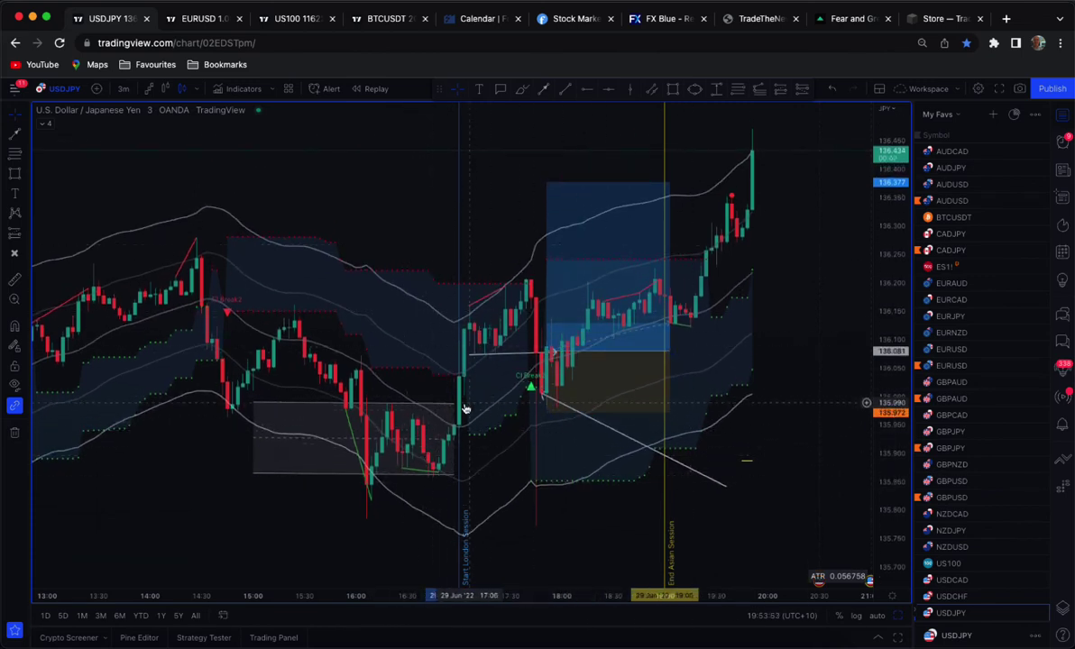
mouse_move(784, 340)
left_mouse_down()
mouse_move(696, 314)
mouse_move(737, 293)
left_mouse_up()
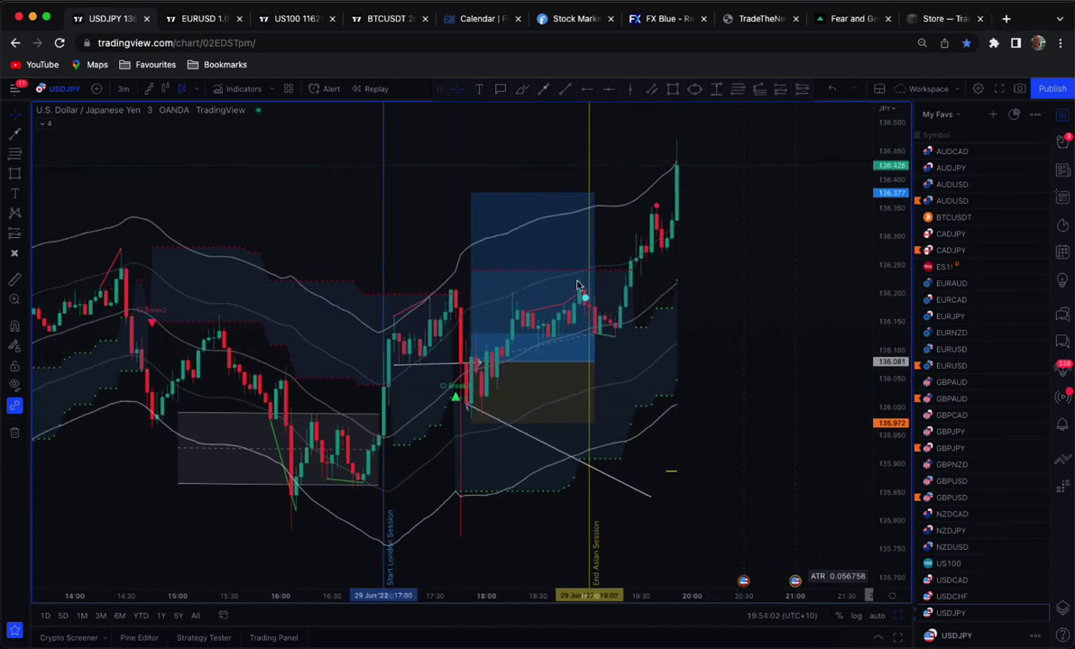
mouse_move(597, 270)
left_mouse_down()
mouse_move(597, 302)
mouse_move(730, 494)
mouse_move(746, 452)
left_mouse_up()
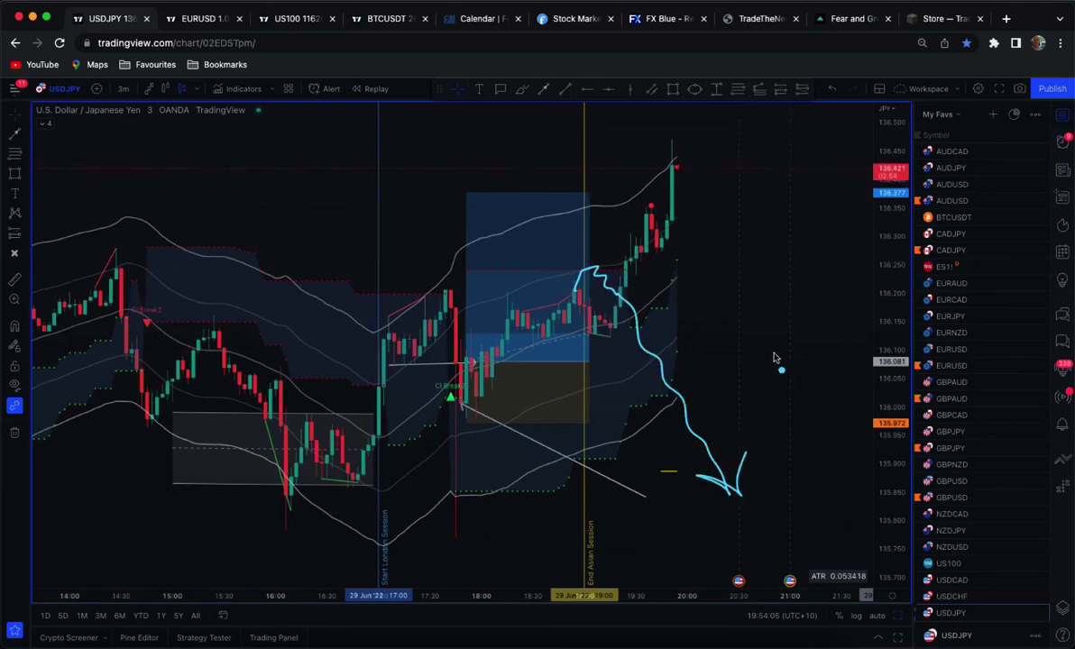
- Sketch upward arrows after the London start and into the swing high, add an upturn beyond the projected drop, and clear the sketches
mouse_move(350, 445)
left_mouse_down()
mouse_move(406, 456)
mouse_move(435, 334)
mouse_move(443, 374)
left_mouse_up()
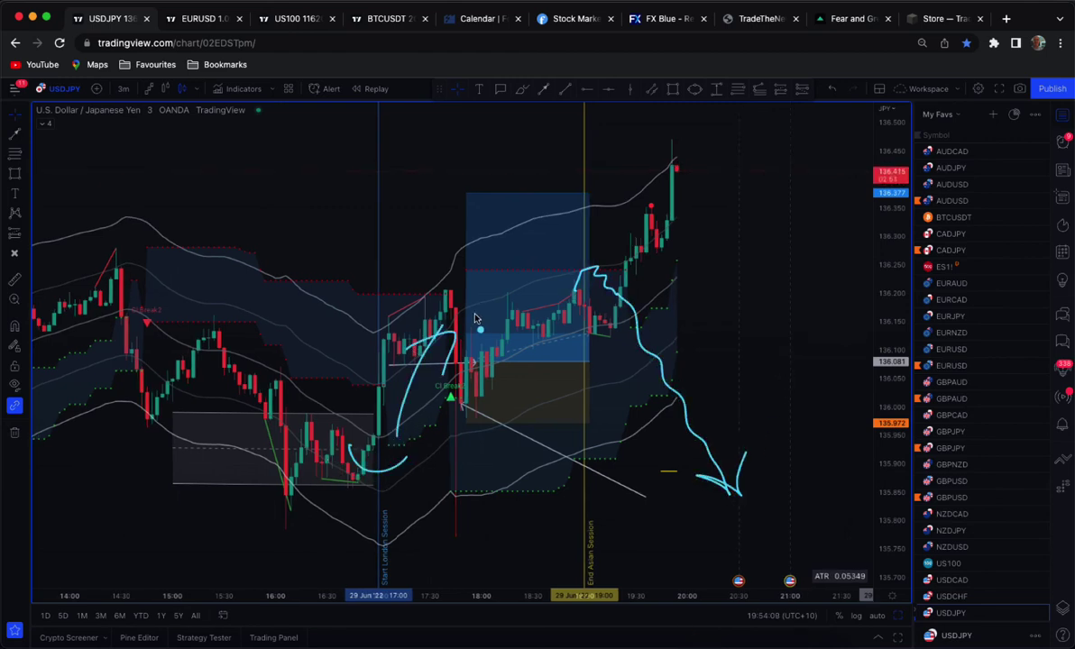
left_click_drag(511, 310, 569, 271)
left_click_drag(551, 264, 561, 297)
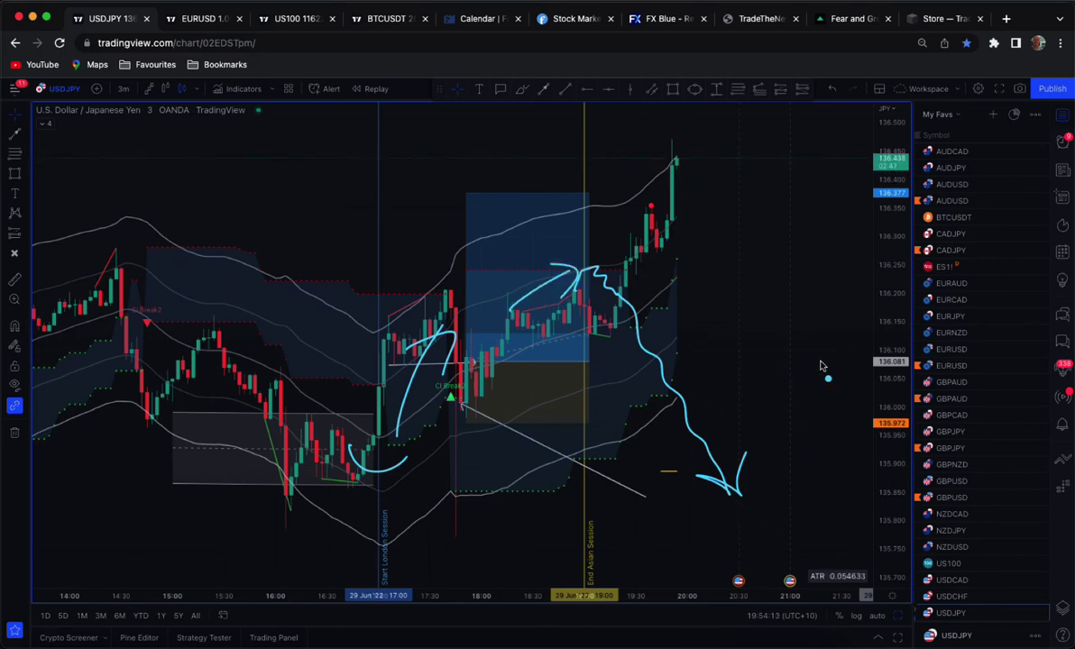
left_click_drag(806, 336, 809, 471)
mouse_move(739, 494)
left_mouse_down()
mouse_move(825, 461)
mouse_move(837, 445)
mouse_move(837, 477)
left_mouse_up()
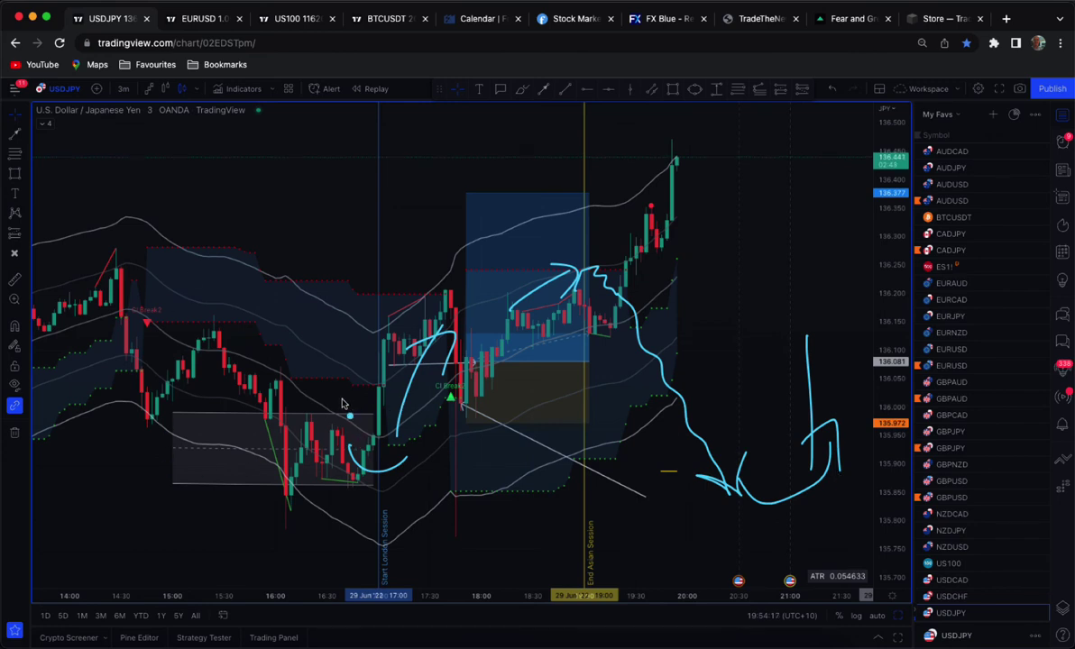
mouse_move(340, 408)
left_mouse_down()
mouse_move(462, 310)
mouse_move(620, 383)
mouse_move(772, 287)
left_mouse_up()
key("Escape")
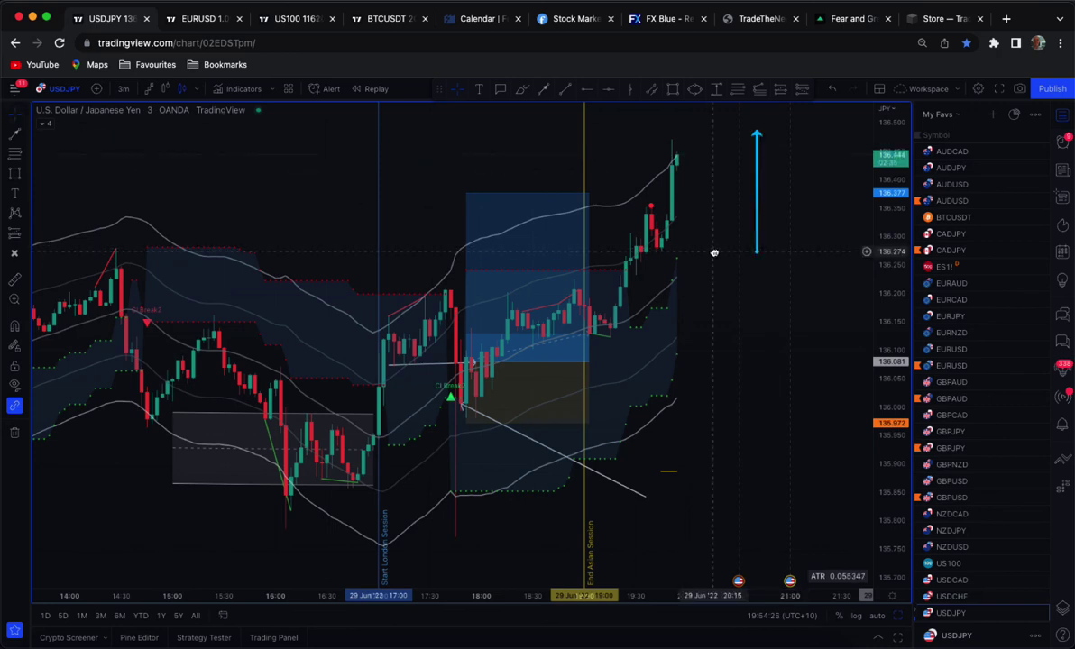
- Remove the blue upward arrow beside the latest candles
left_click_drag(715, 252, 777, 276)
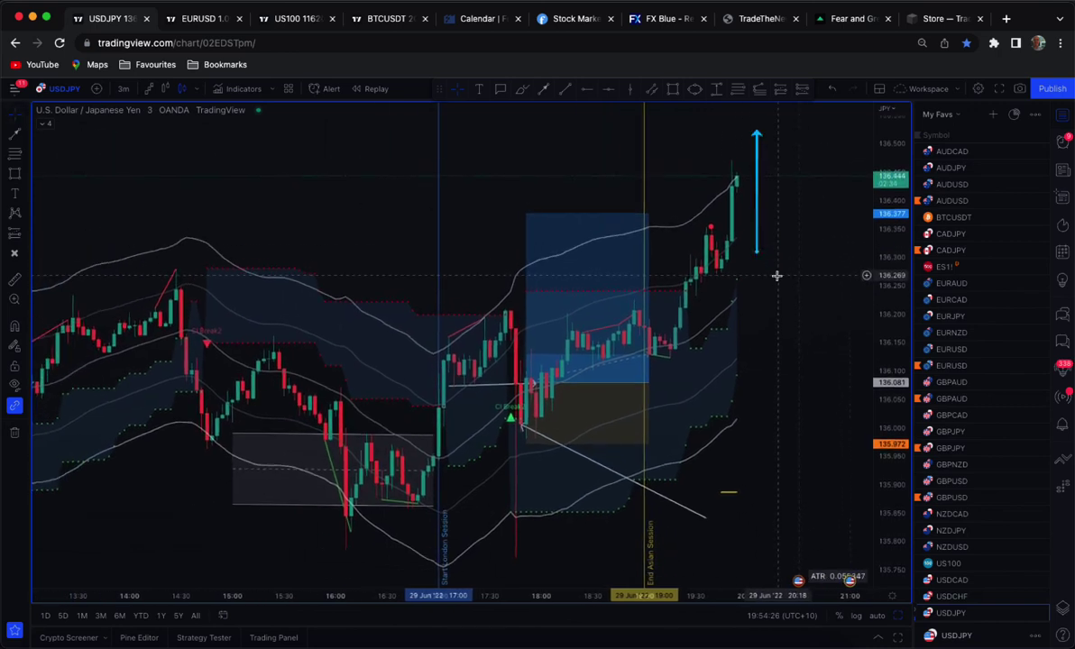
left_click_drag(800, 322, 806, 315)
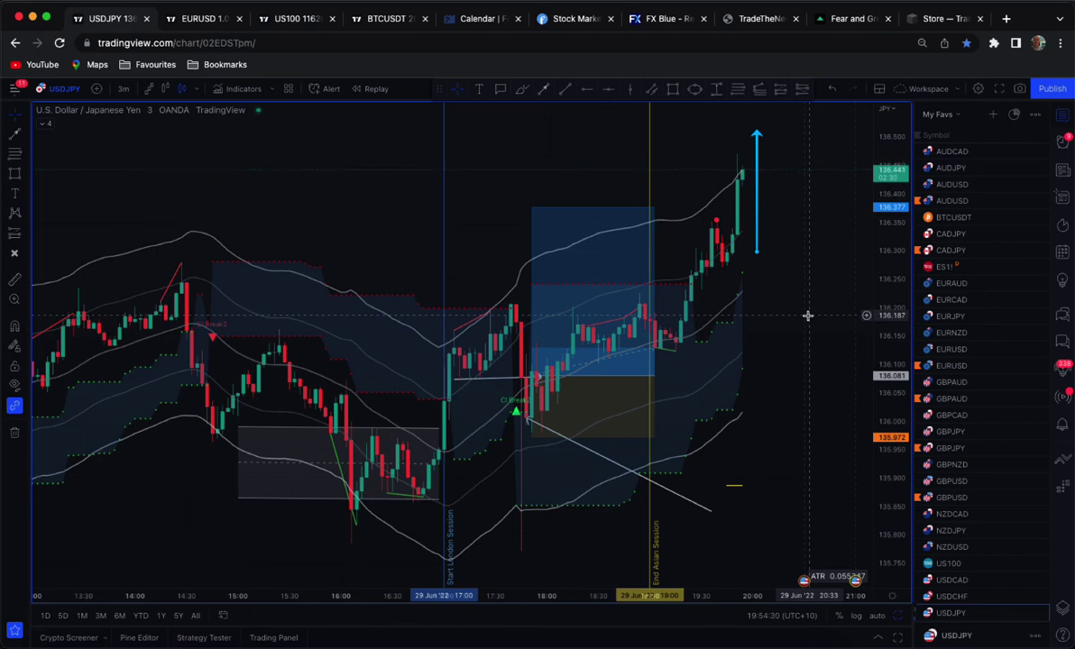
key("ctrl+z")
scroll(817, 343, "left", 2)
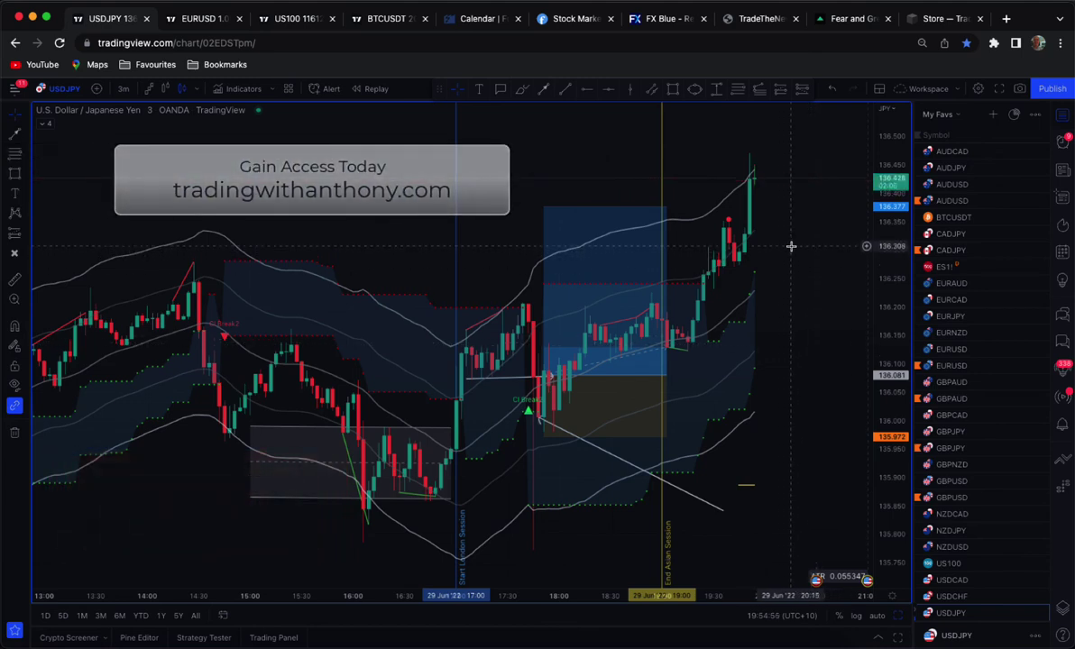
left_click_drag(804, 247, 808, 252)
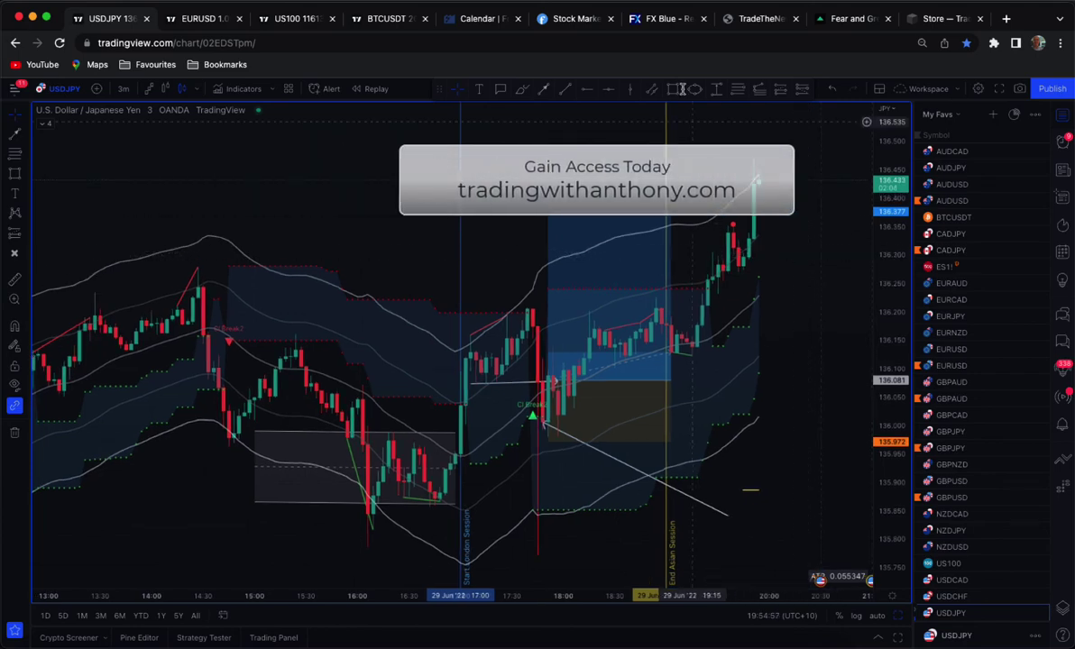